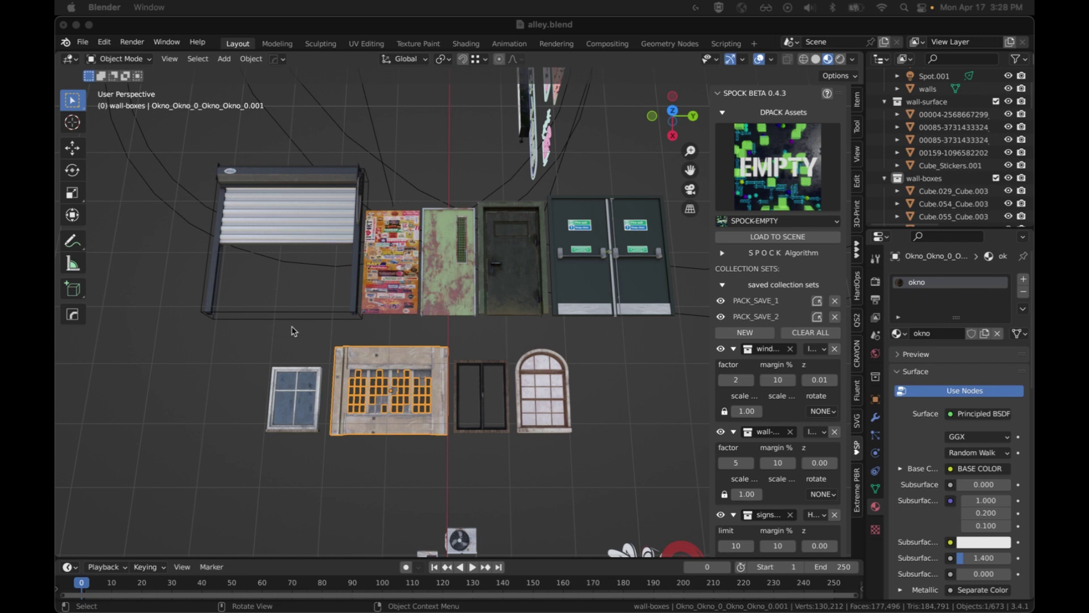
Select the arched window parts and show their transform values in the Item panel.
left_click(548, 405)
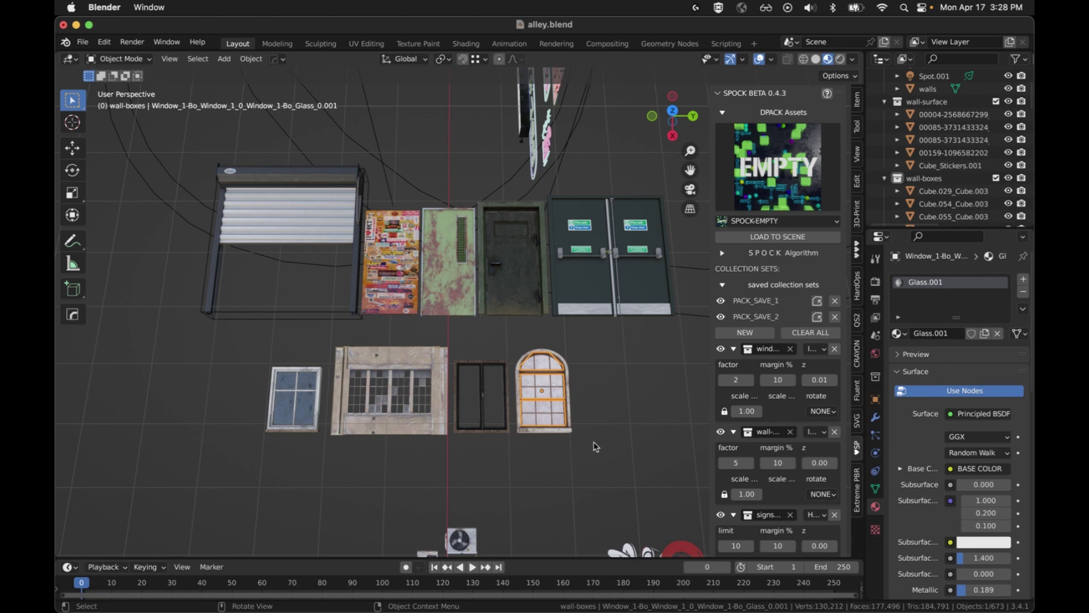
left_click(548, 399, "shift")
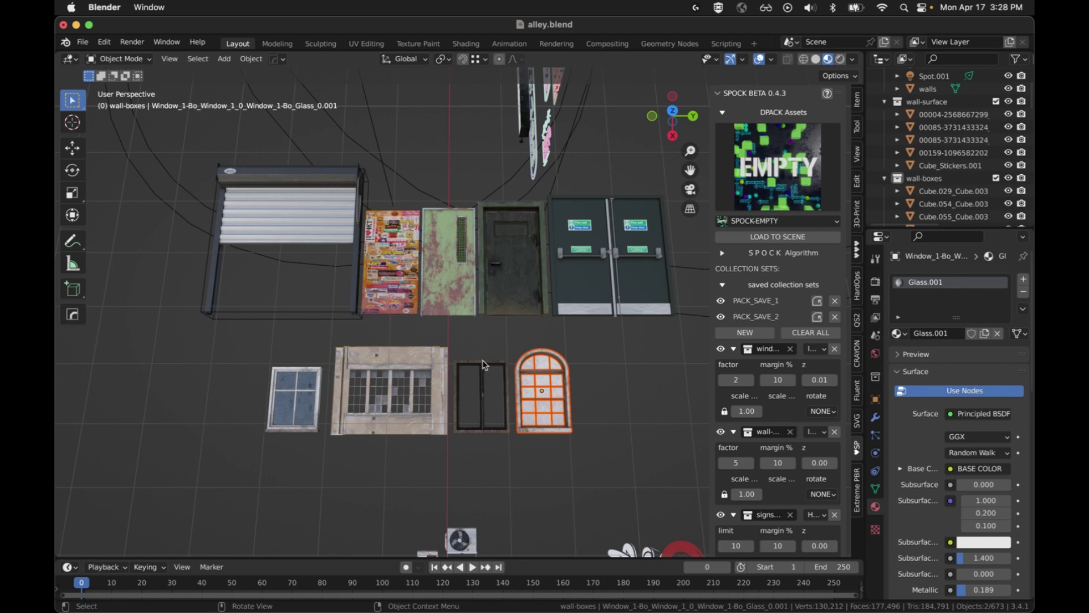
scroll(511, 368, "down", 3)
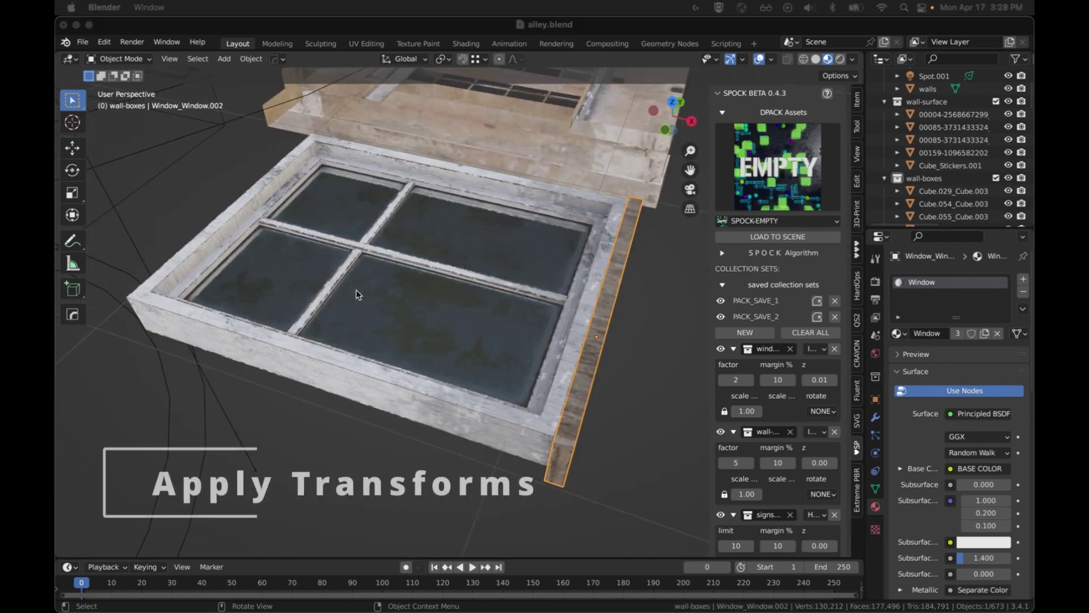
left_click(494, 338)
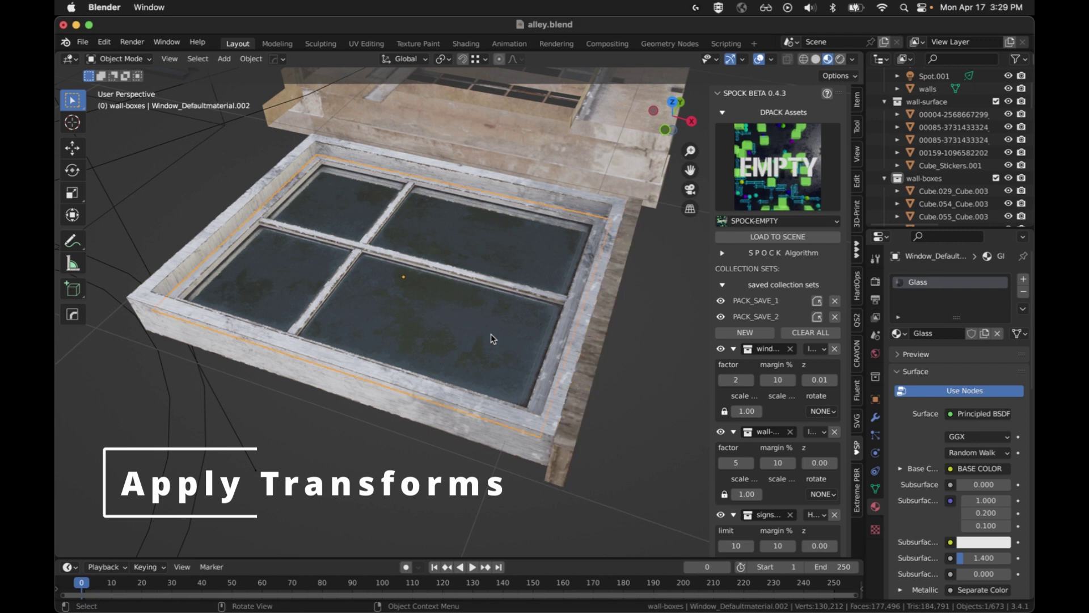
left_click(857, 100)
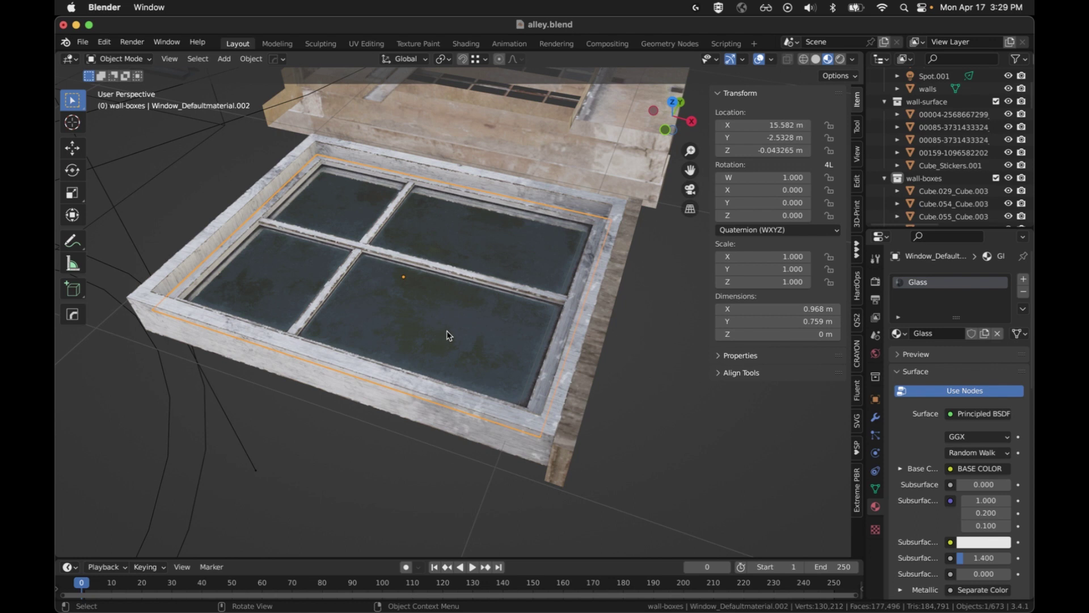
left_click(564, 376)
Check that the frame, glass and side board have zero rotation and scale 1.
left_click_drag(617, 469, 481, 370)
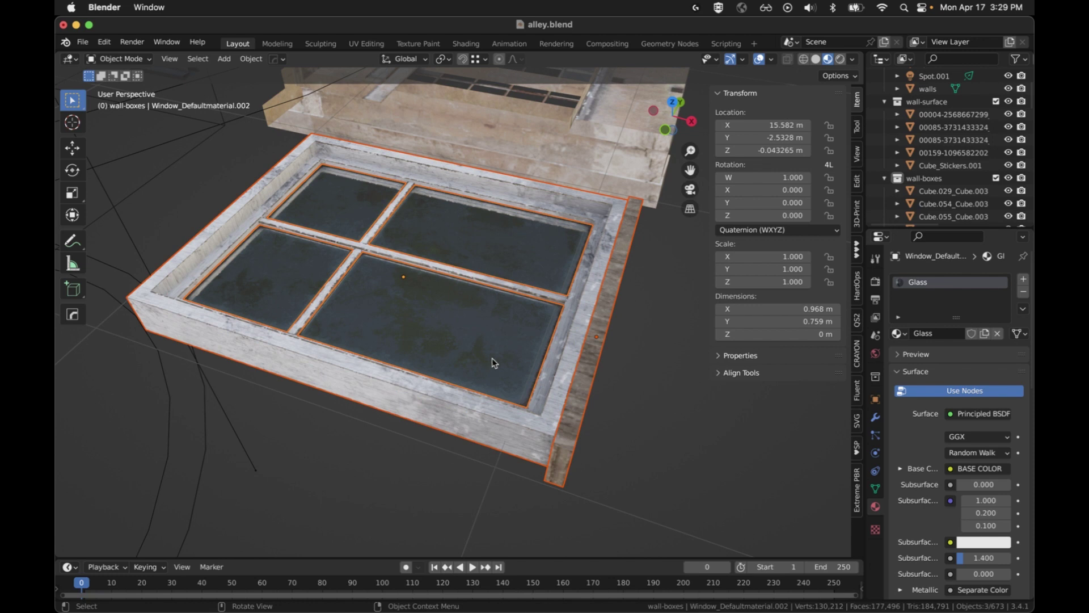
left_click(619, 391)
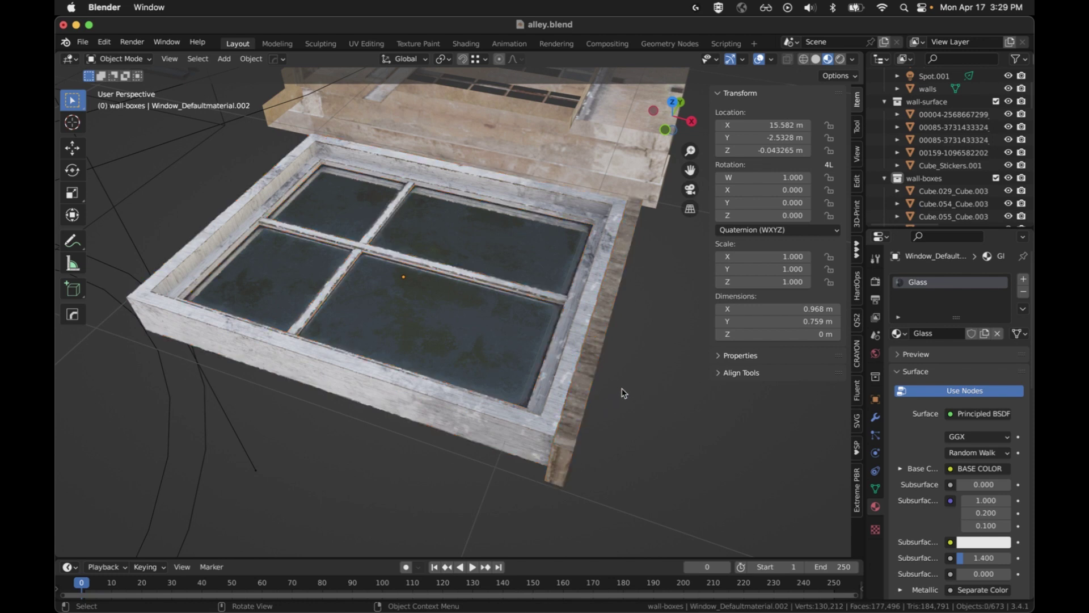
mouse_move(625, 383)
middle_mouse_down()
mouse_move(640, 306)
mouse_move(626, 370)
middle_mouse_up()
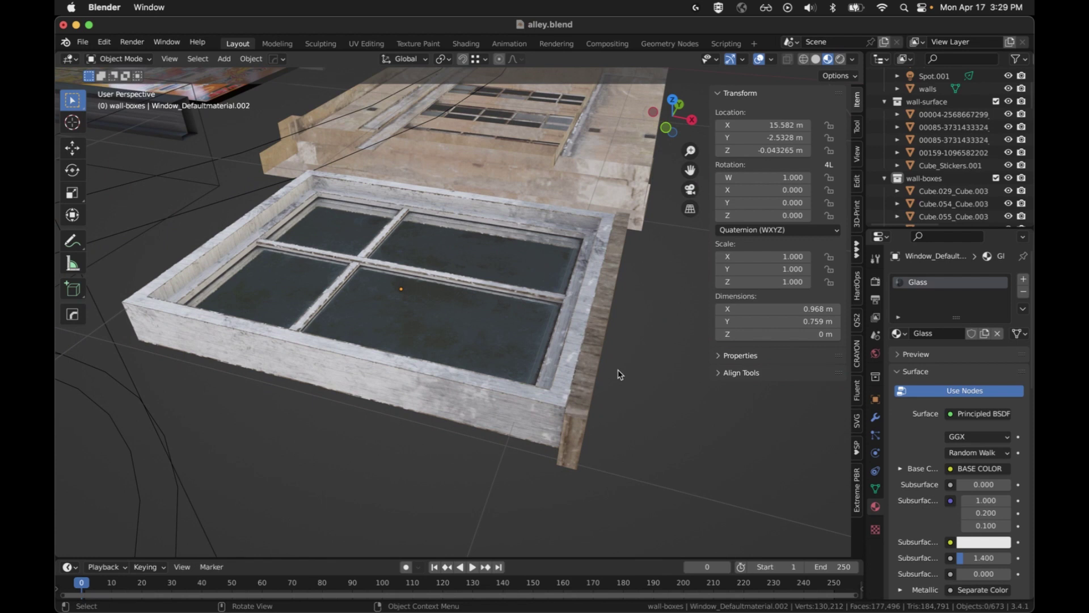
middle_click_drag(631, 361, 612, 379)
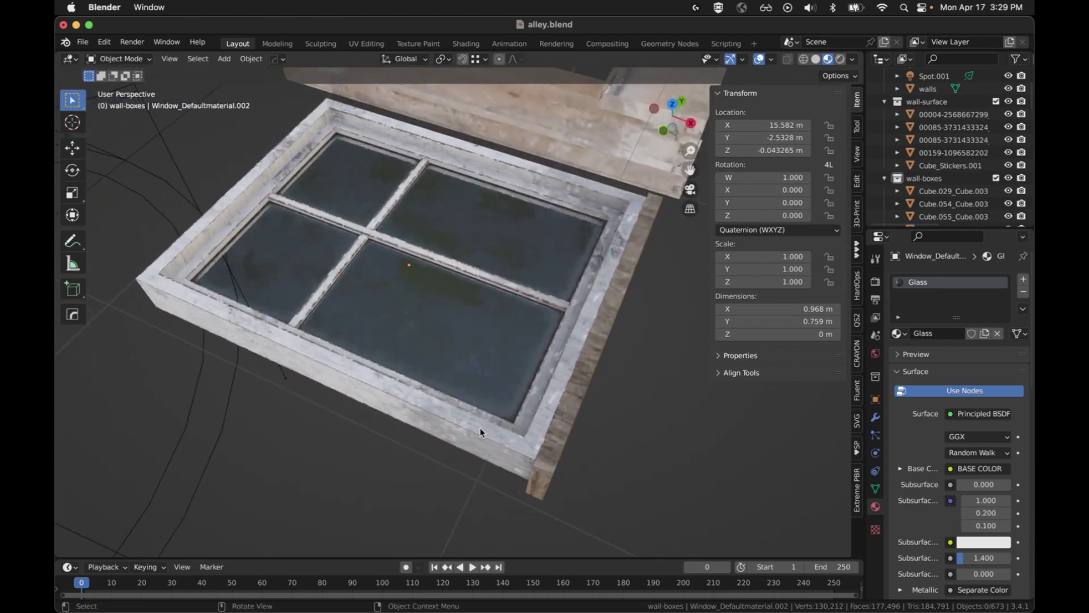
left_click(440, 417)
middle_click_drag(686, 404, 690, 367)
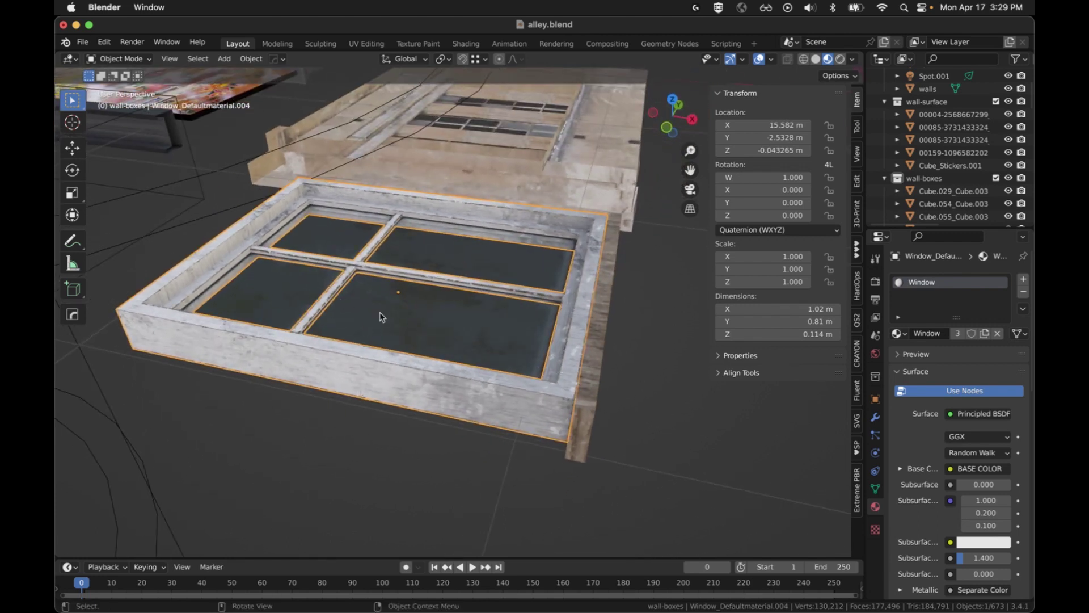
Show the Tool tab origin options and select the window frame, glass and side board.
left_click(859, 130)
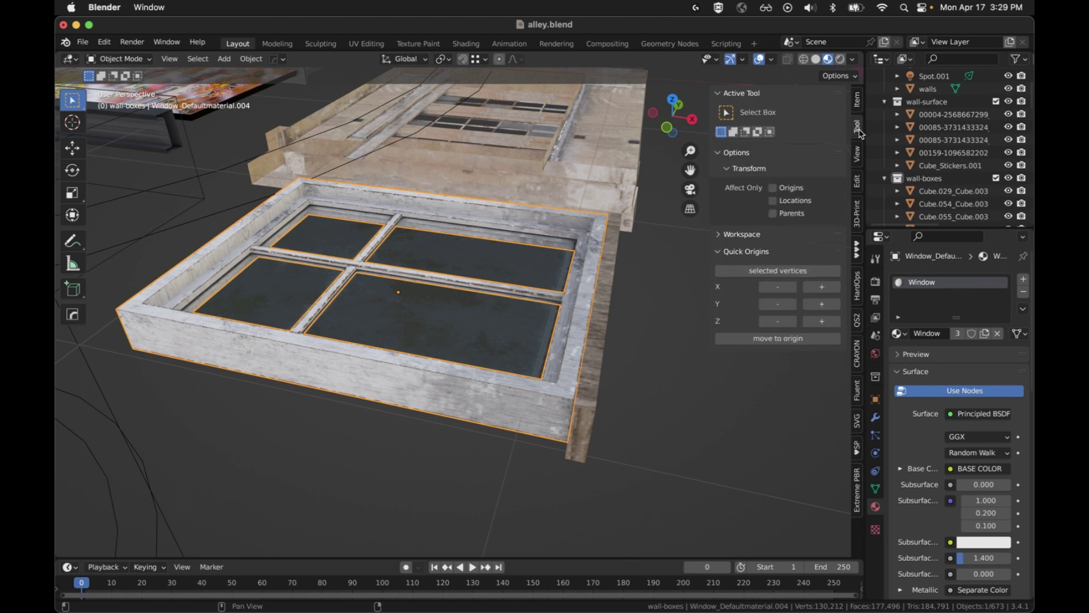
left_click(787, 323)
left_click(679, 398)
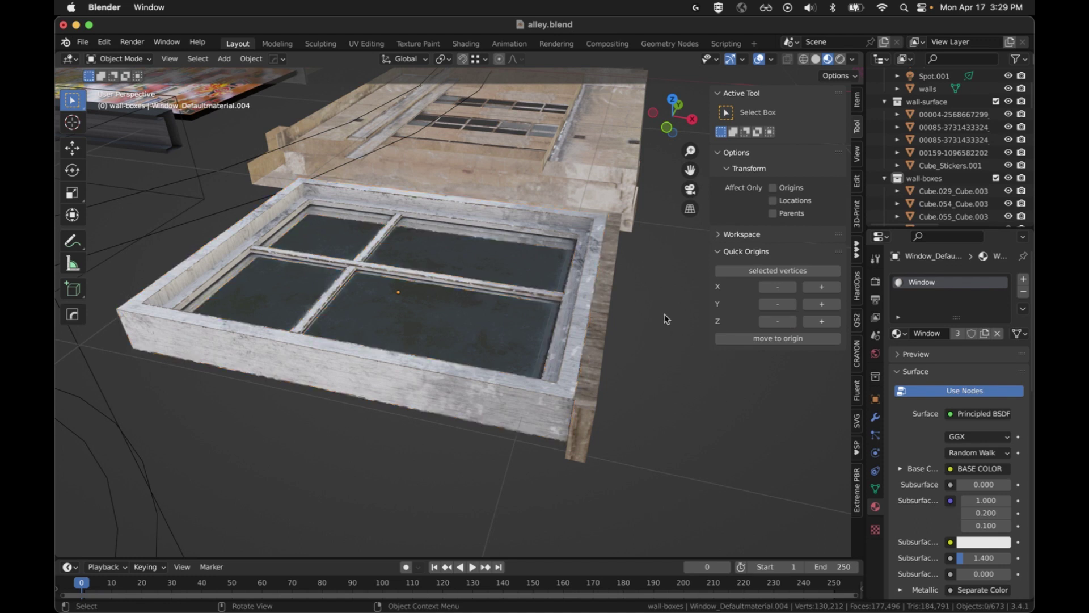
left_click(565, 343)
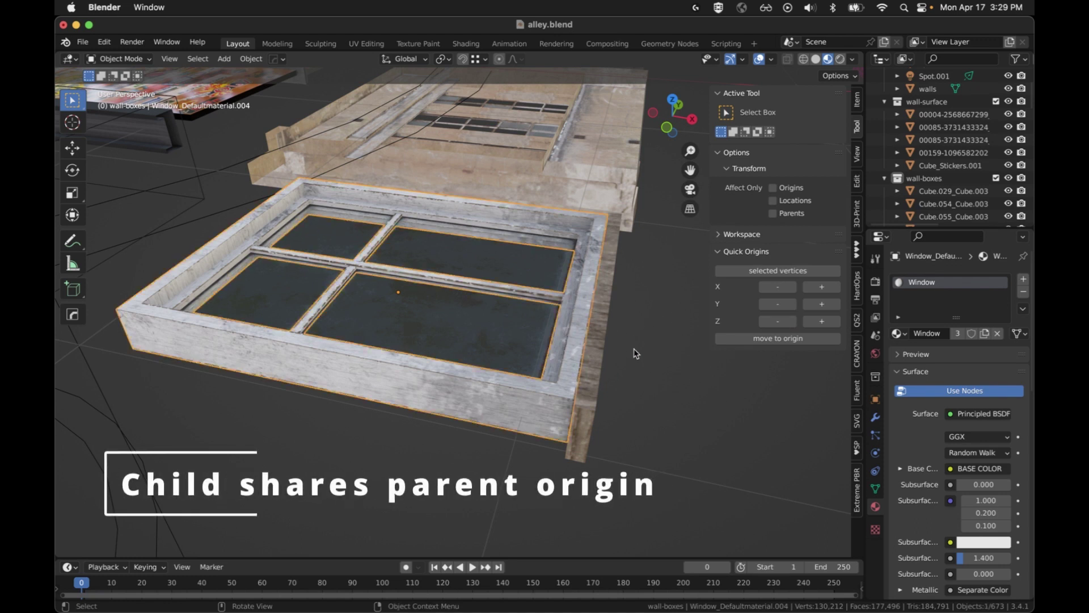
left_click(604, 346)
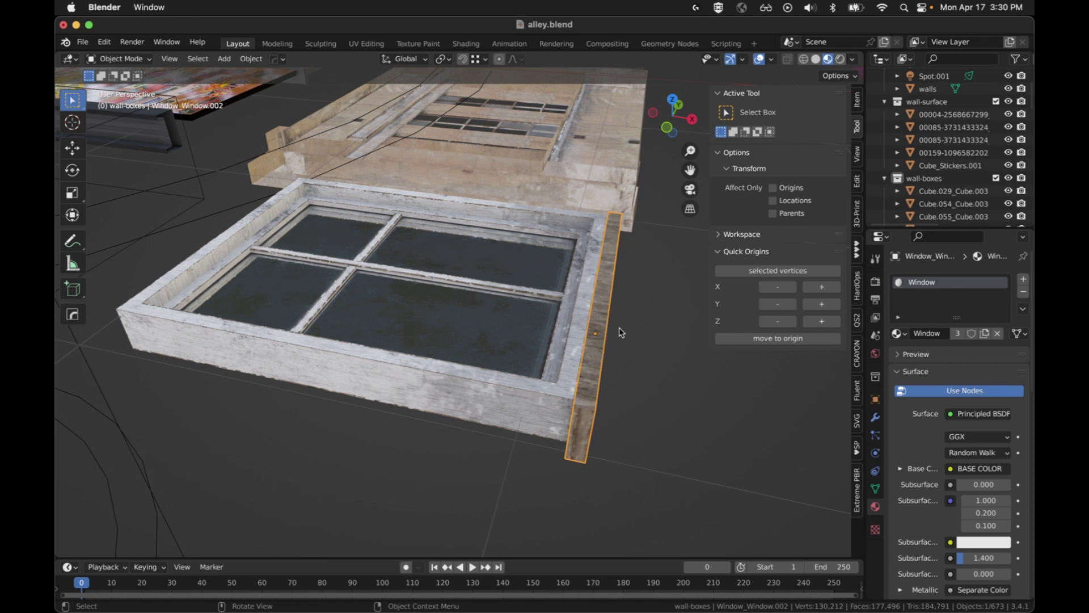
left_click(525, 393)
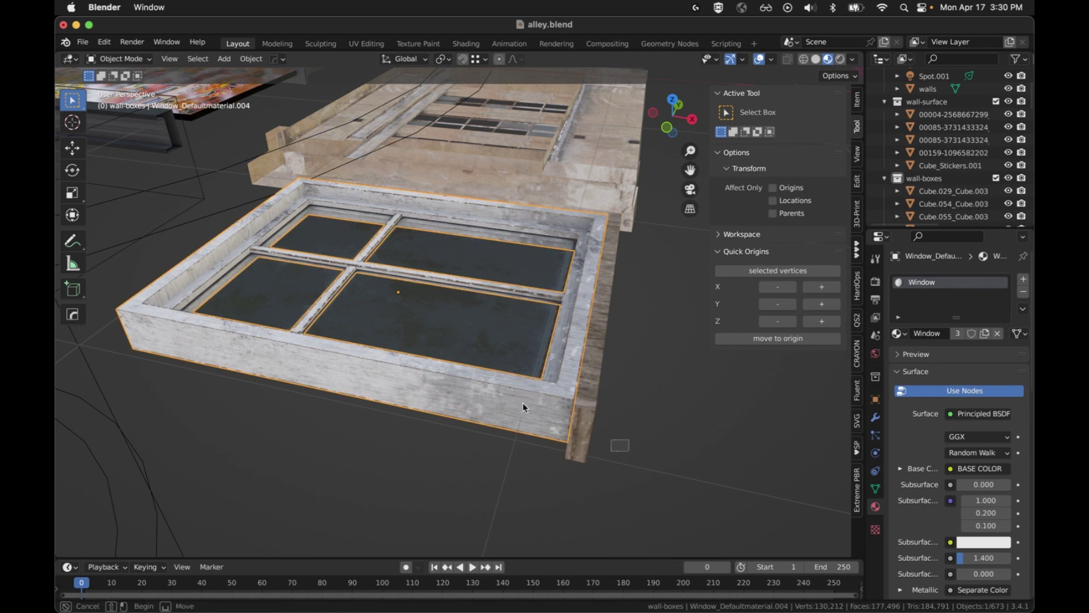
left_click_drag(628, 453, 434, 341)
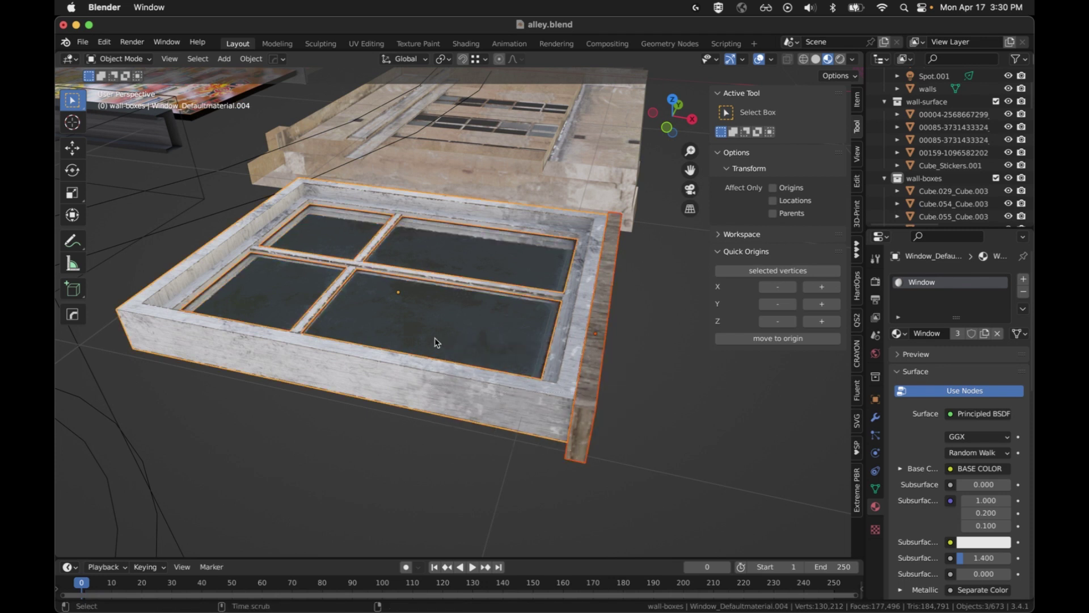
Clear the parent of the three window pieces, then reselect only the window frame.
key("alt+p")
left_click(436, 340)
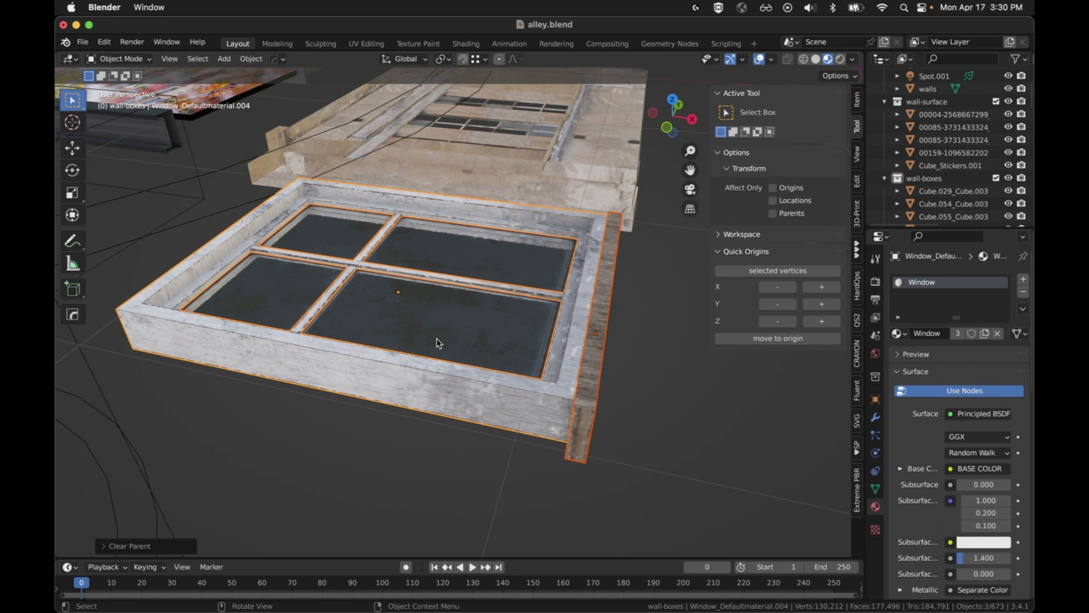
key("alt+a")
left_click(490, 399)
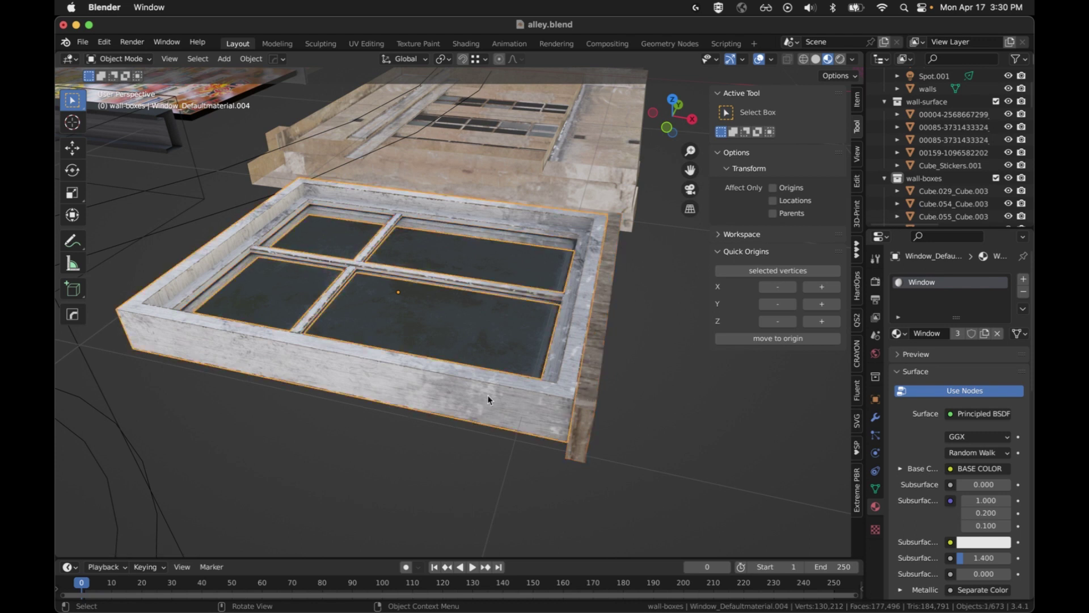
key("shift+s")
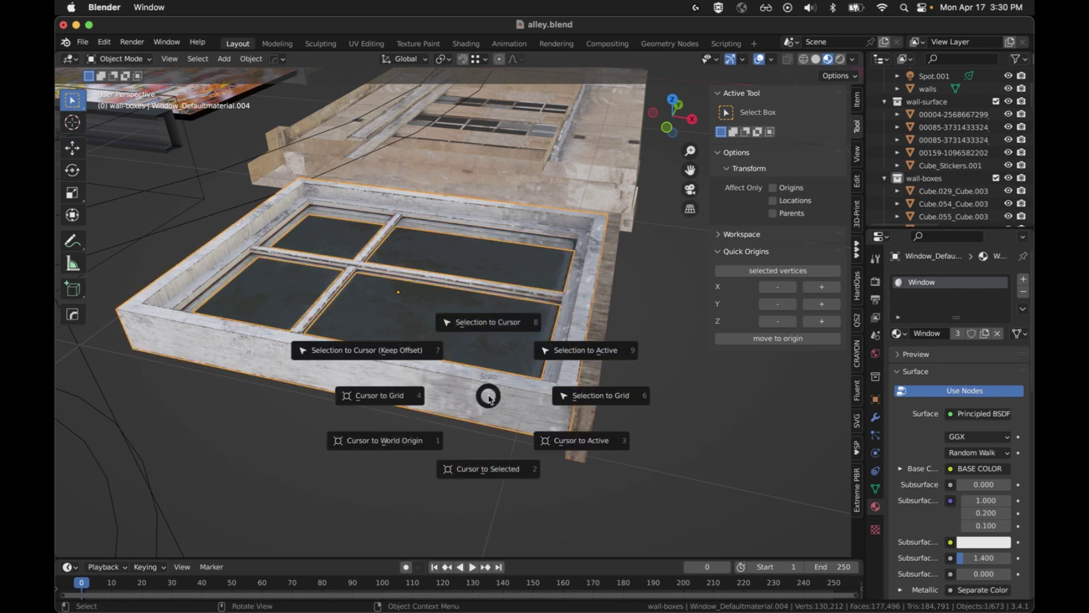
Snap the 3D cursor to the window's centre and parent the side board and glass to the frame.
left_click(498, 469)
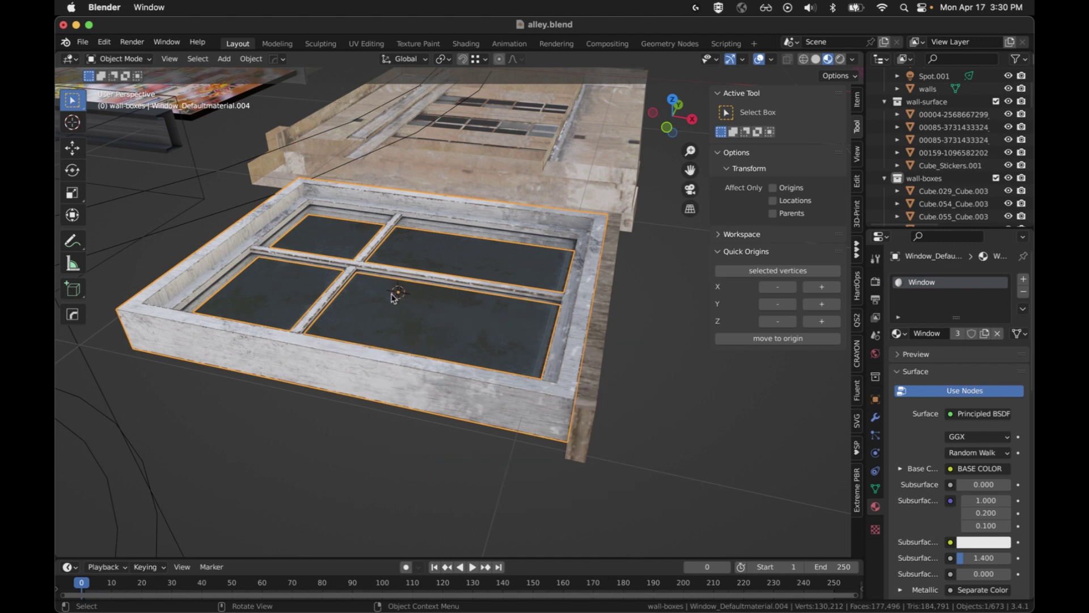
left_click(604, 366)
left_click(509, 346, "shift")
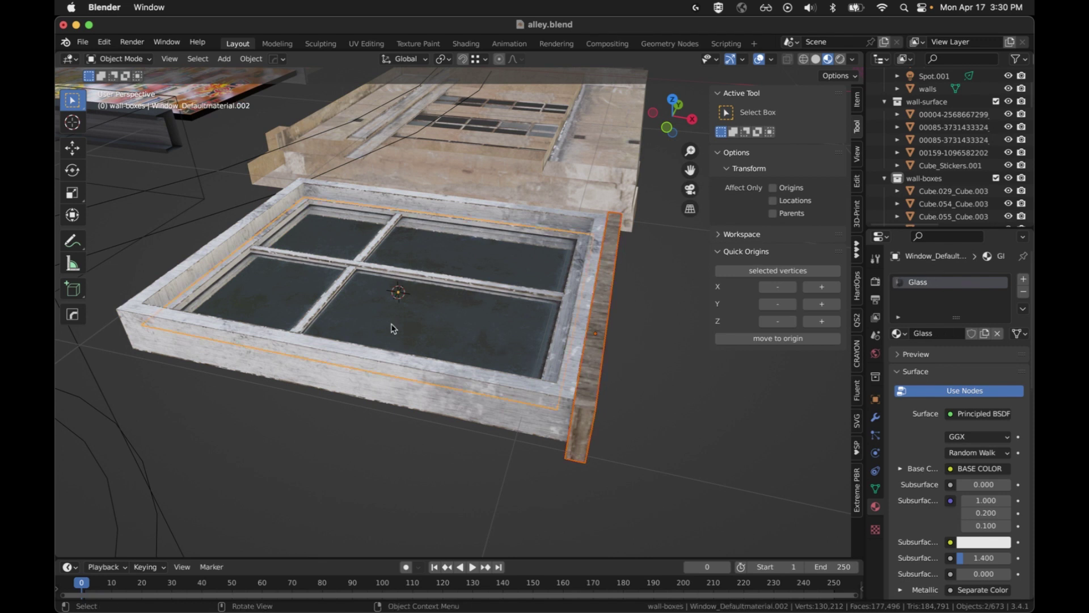
left_click(379, 269)
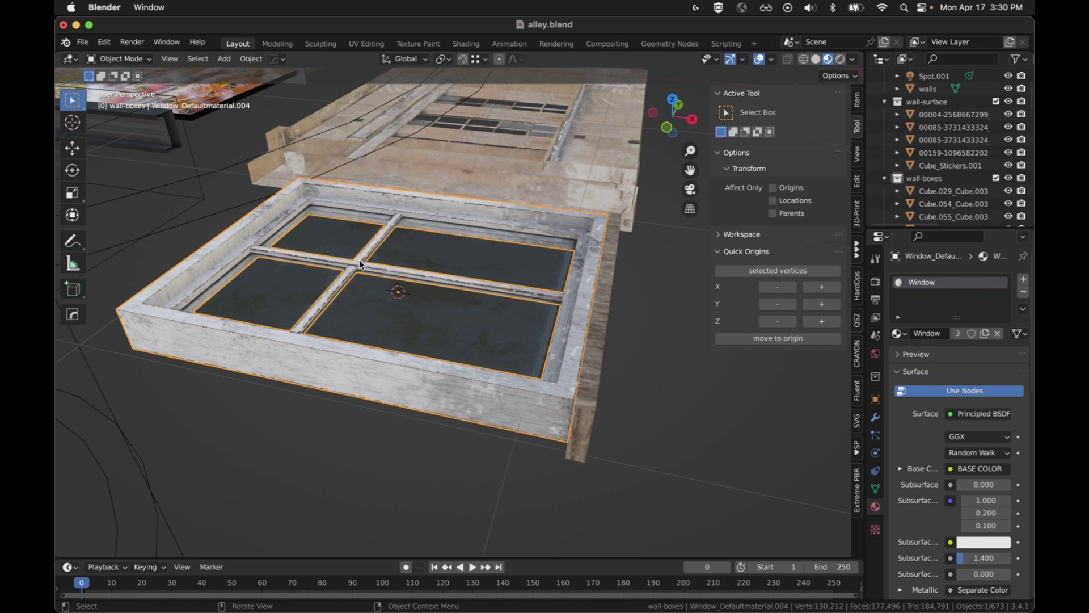
left_click(502, 423, "shift")
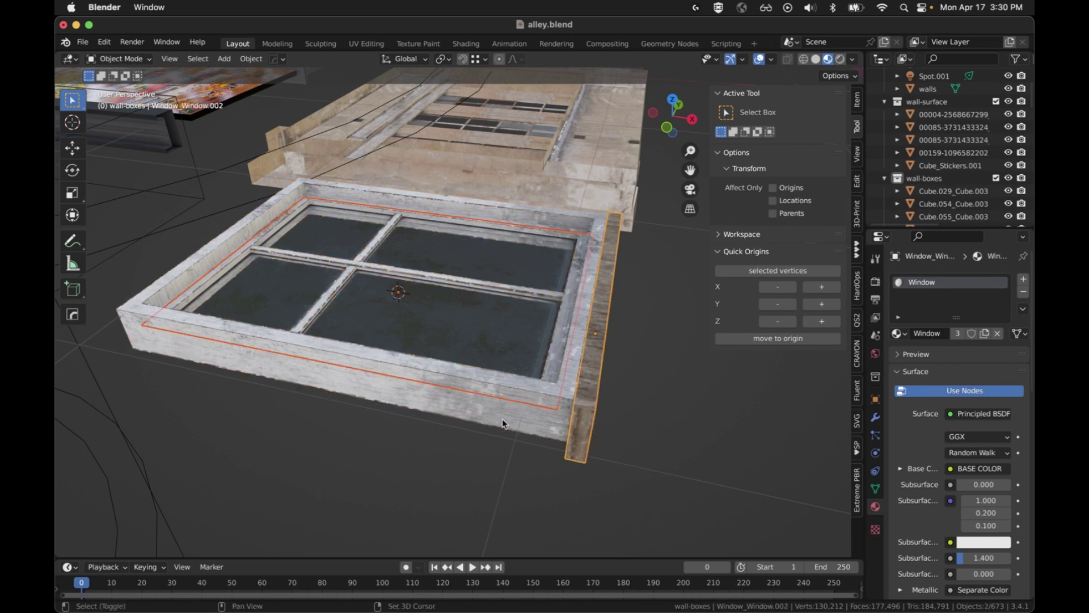
left_click(506, 417, "shift")
key("ctrl+p")
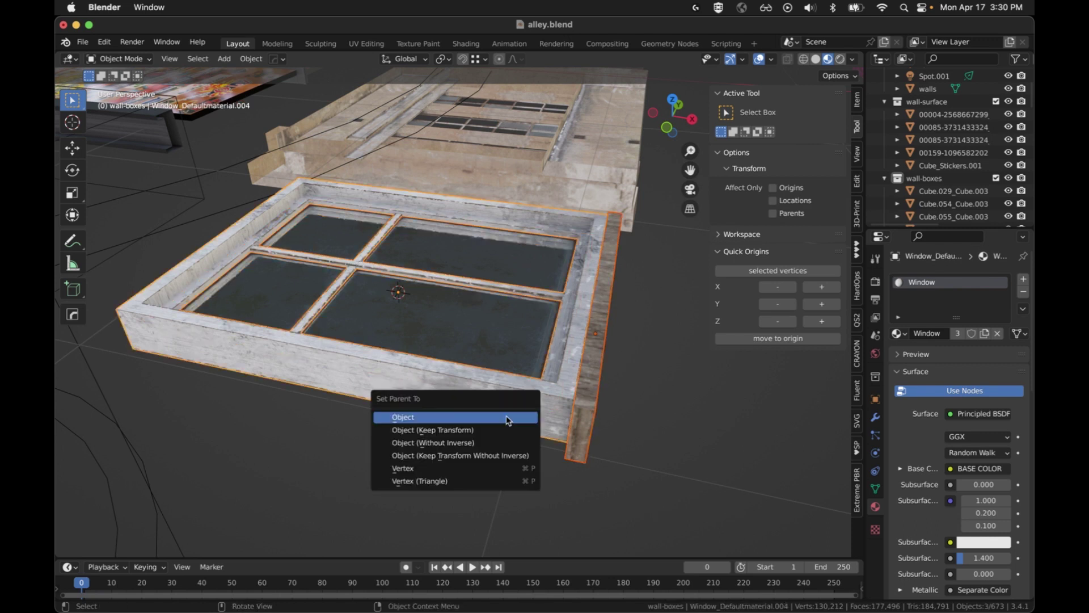
left_click(506, 418)
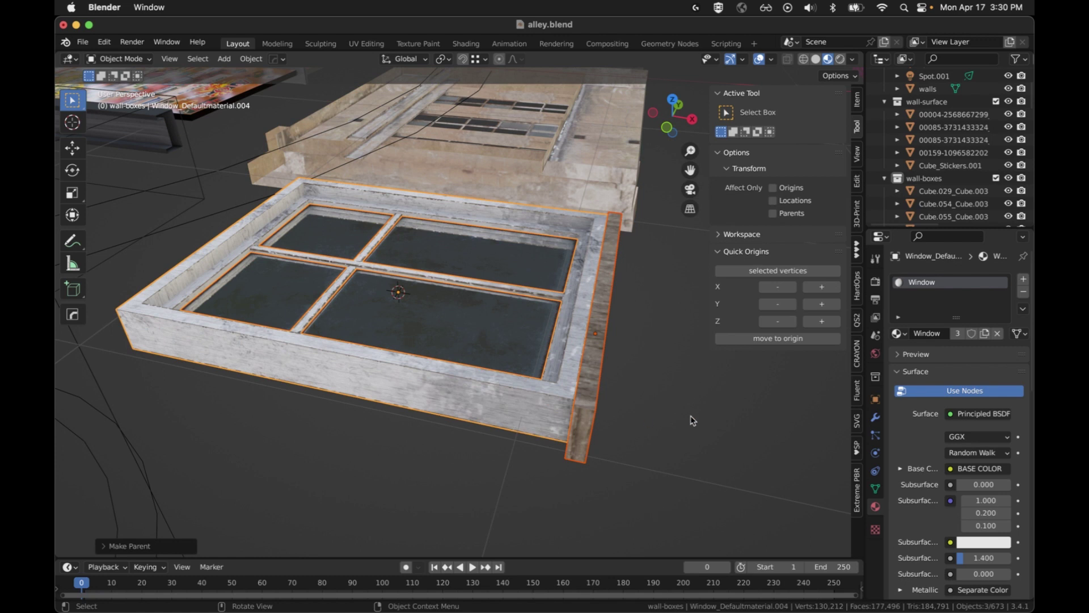
Set the origins of the selected window pieces to the 3D cursor.
right_click(522, 392)
mouse_move(523, 393)
key("Escape")
right_click(600, 347)
mouse_move(553, 163)
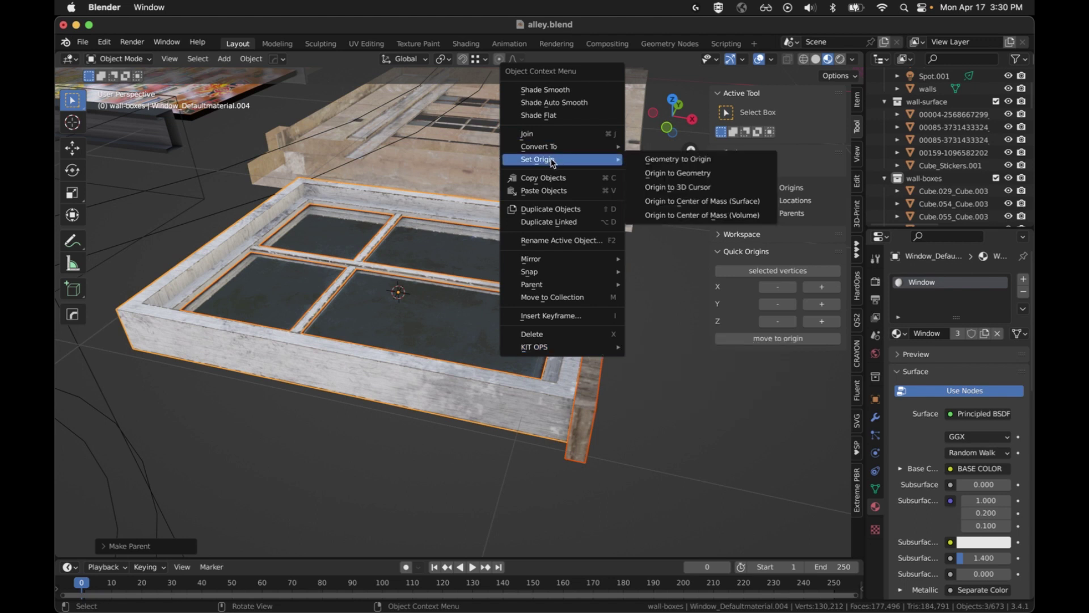
left_click(719, 186)
Check the origins of the side board, frame and glass pane one by one.
left_click(666, 360)
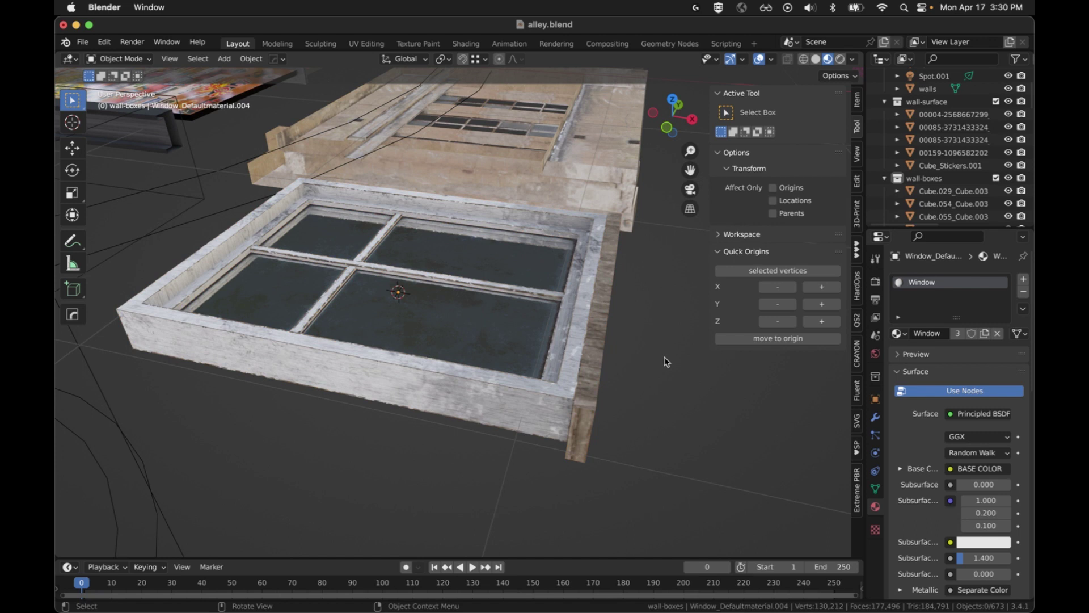
left_click(603, 364)
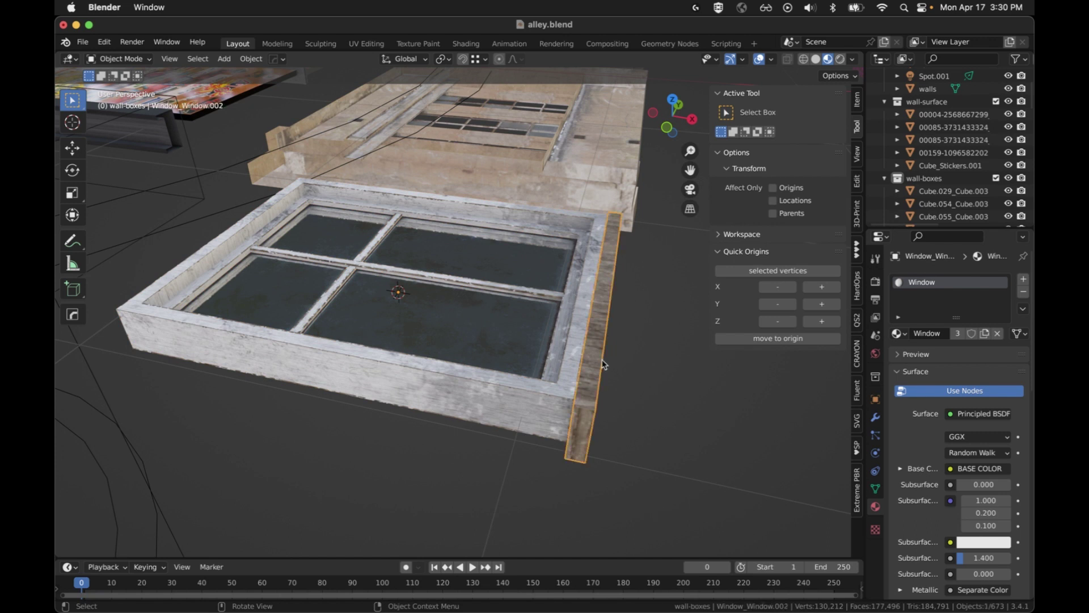
left_click(472, 400)
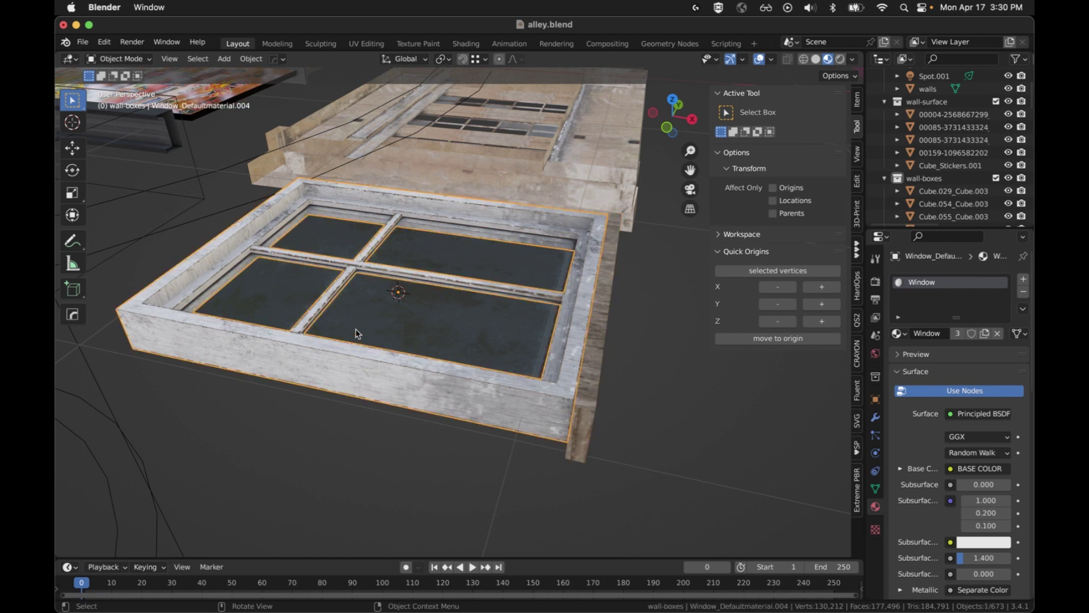
left_click(401, 315)
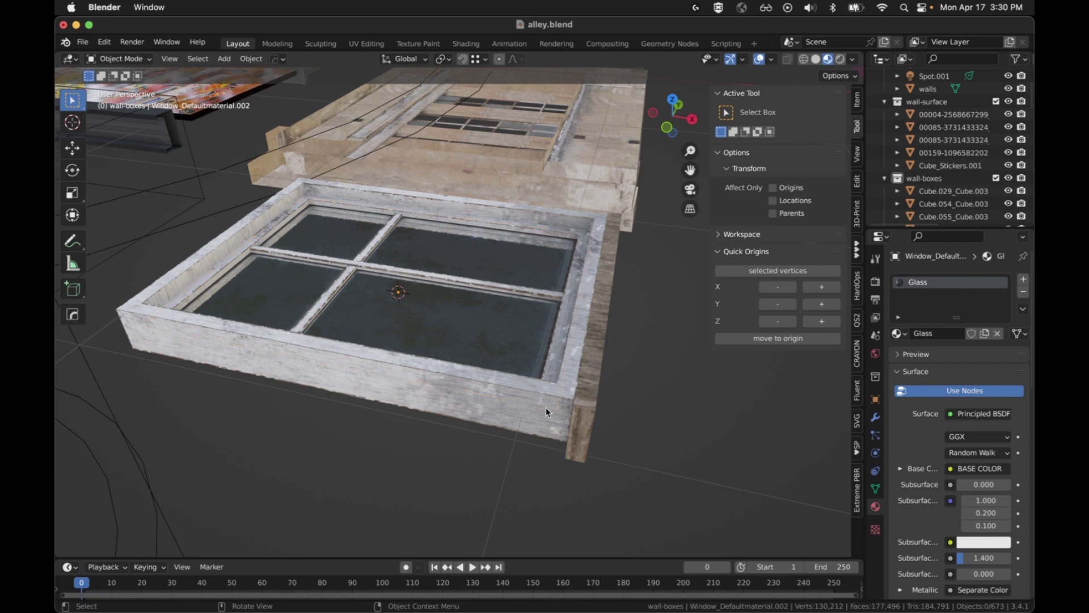
left_click(588, 416)
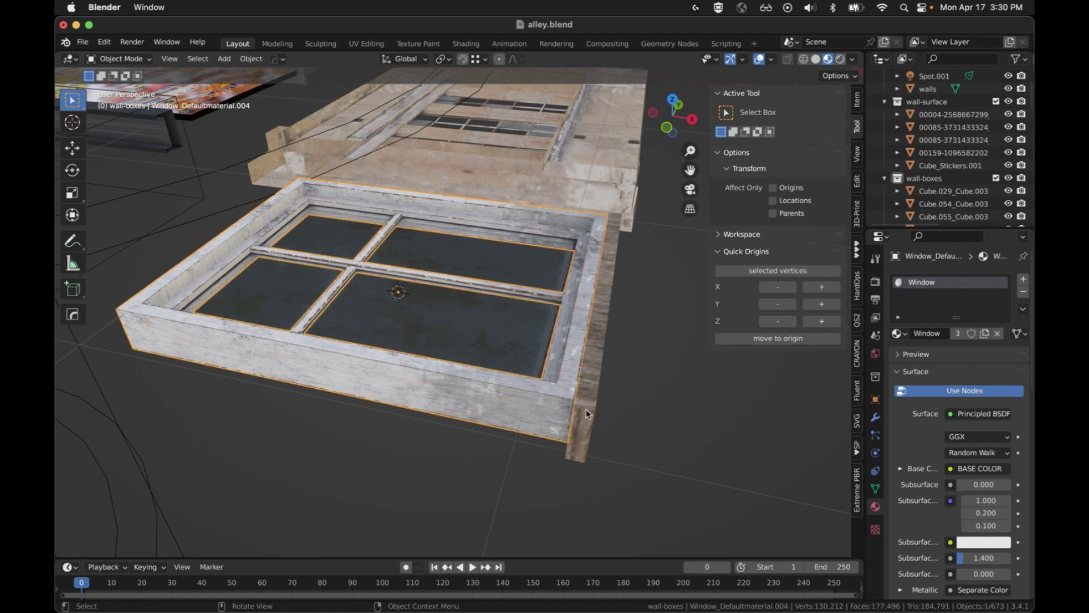
left_click(512, 318)
left_click(580, 356)
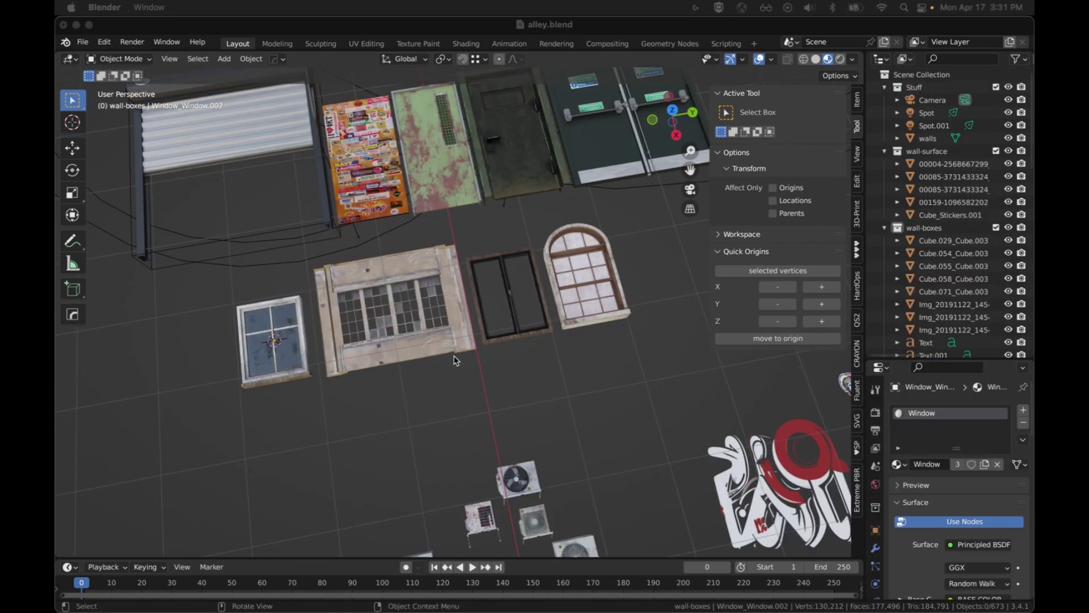
Rename the wall-surface collection to bot_wall-surface.
middle_click_drag(577, 374, 672, 372)
left_click(927, 151)
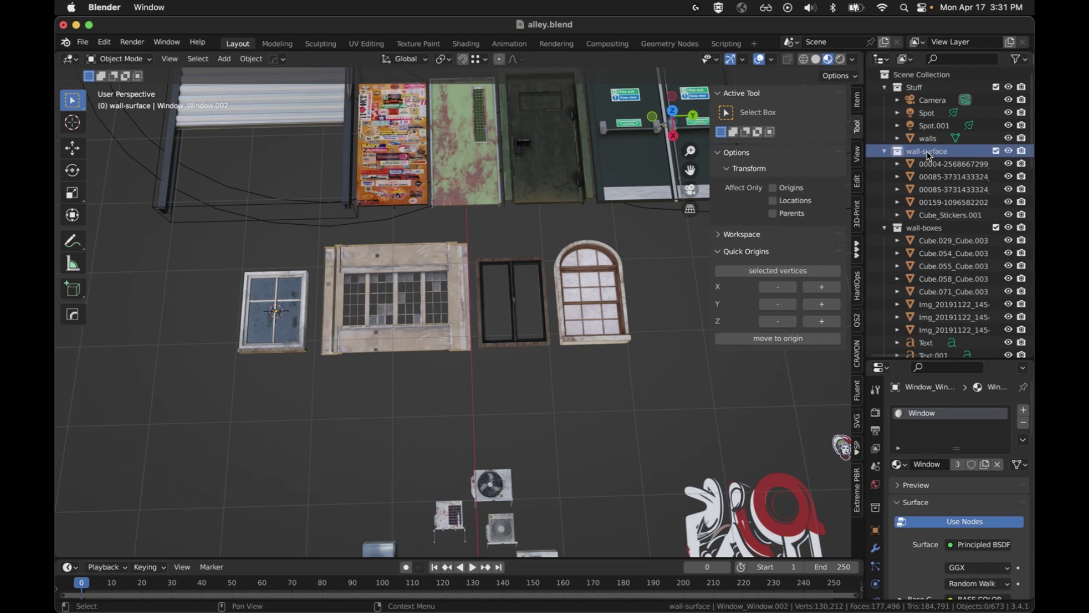
double_click(928, 152)
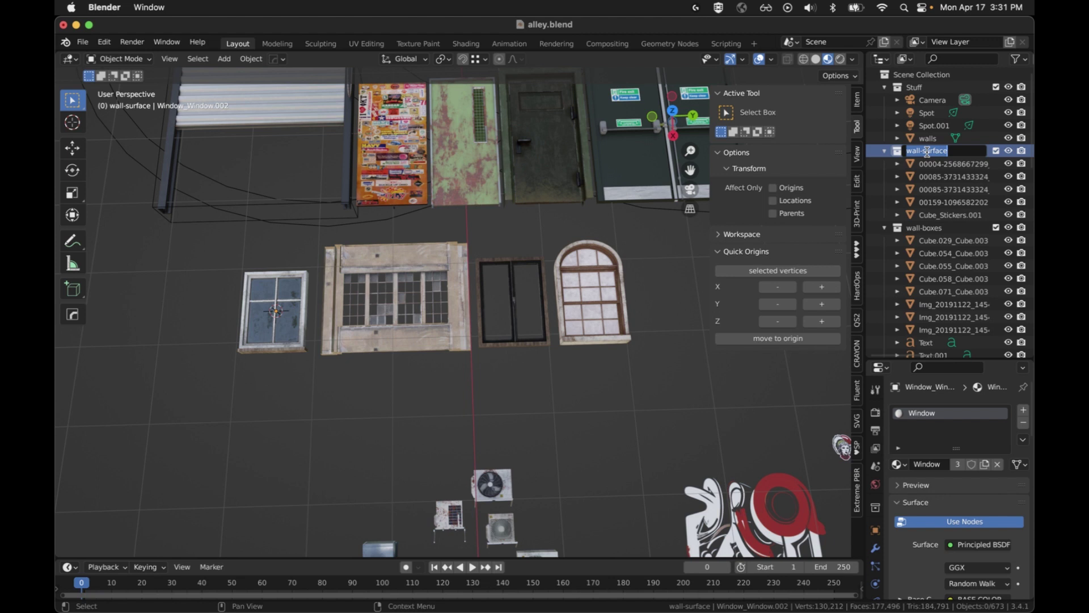
type("bot_wall-sur")
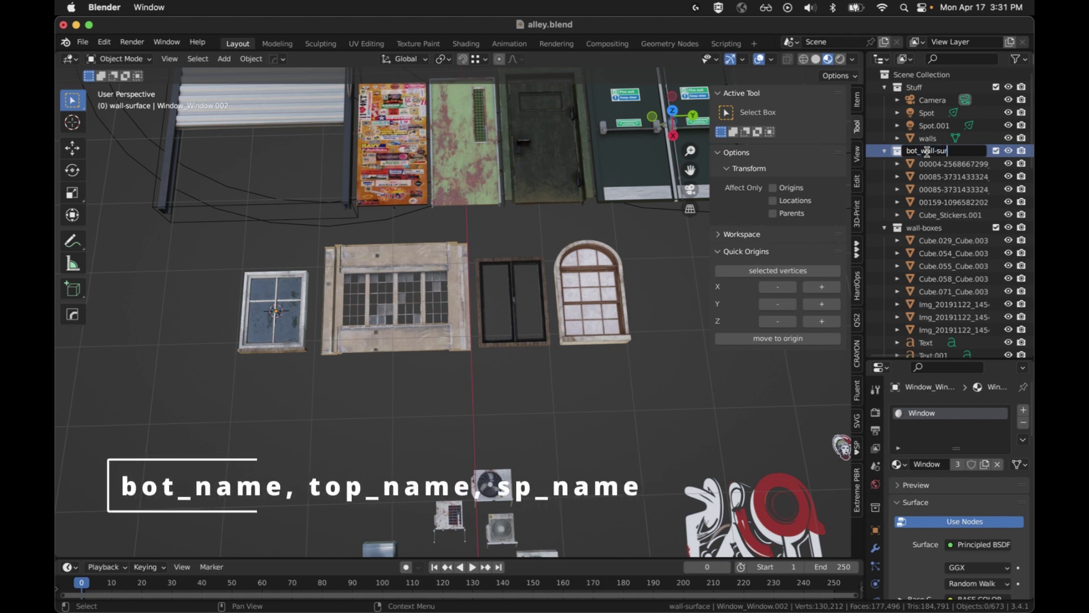
type("face")
key("Return")
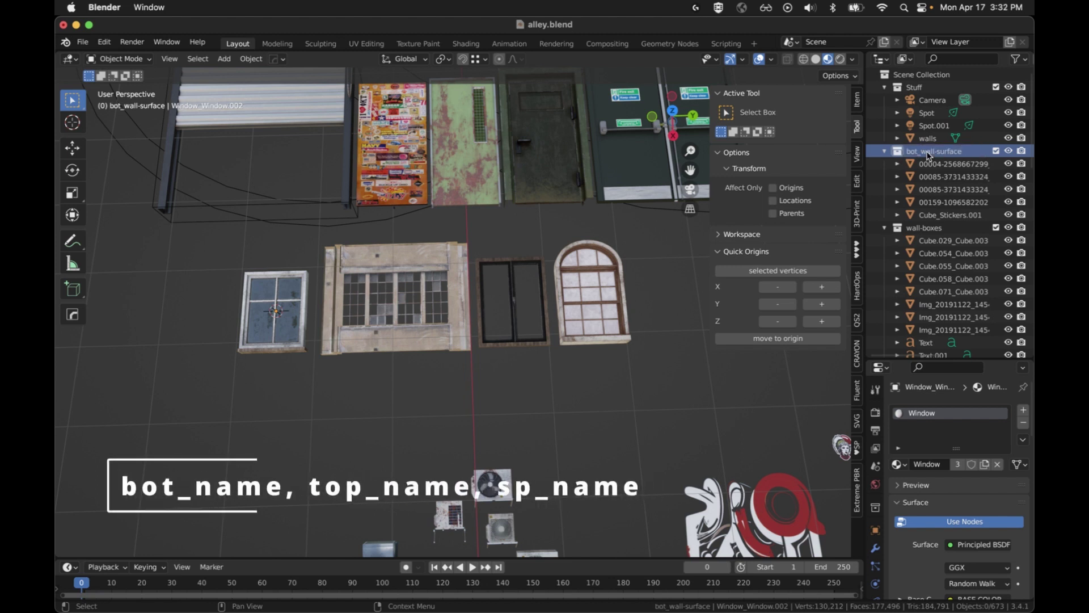
Rename the wall-boxes collection to top_boxes.
left_click(939, 228)
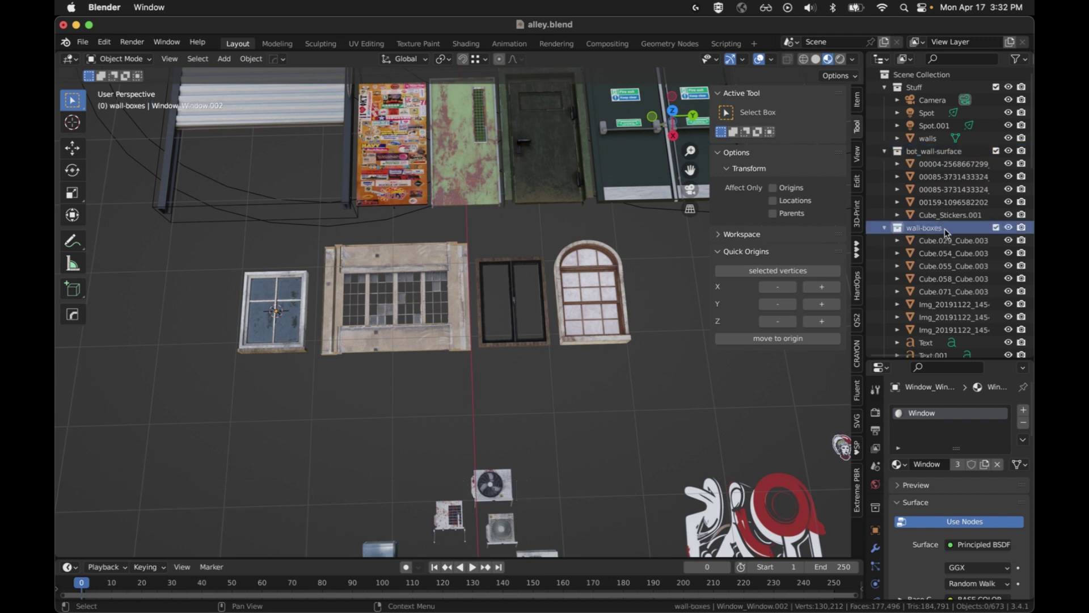
scroll(949, 260, "down", 1)
key("F2")
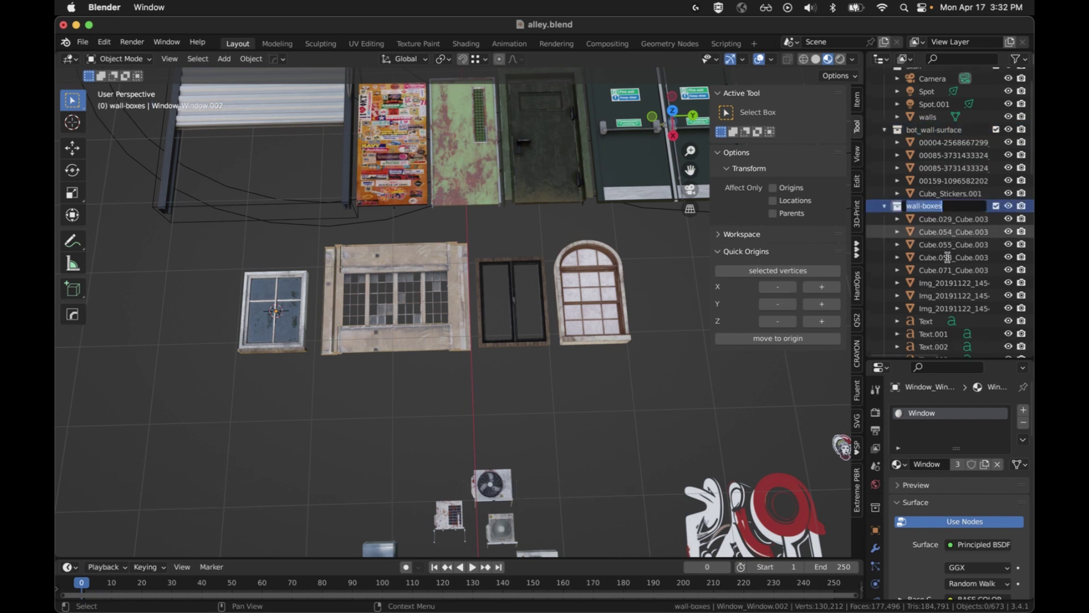
type("top_boxes")
key("Return")
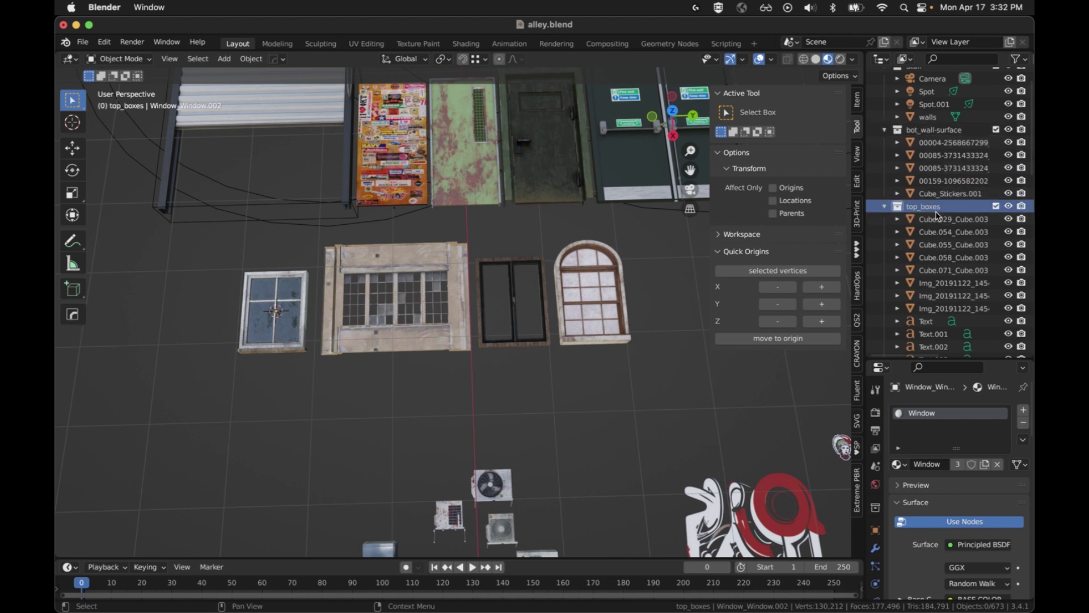
Collapse top_boxes and give the windows collection the prefix sp_.
scroll(970, 238, "down", 2)
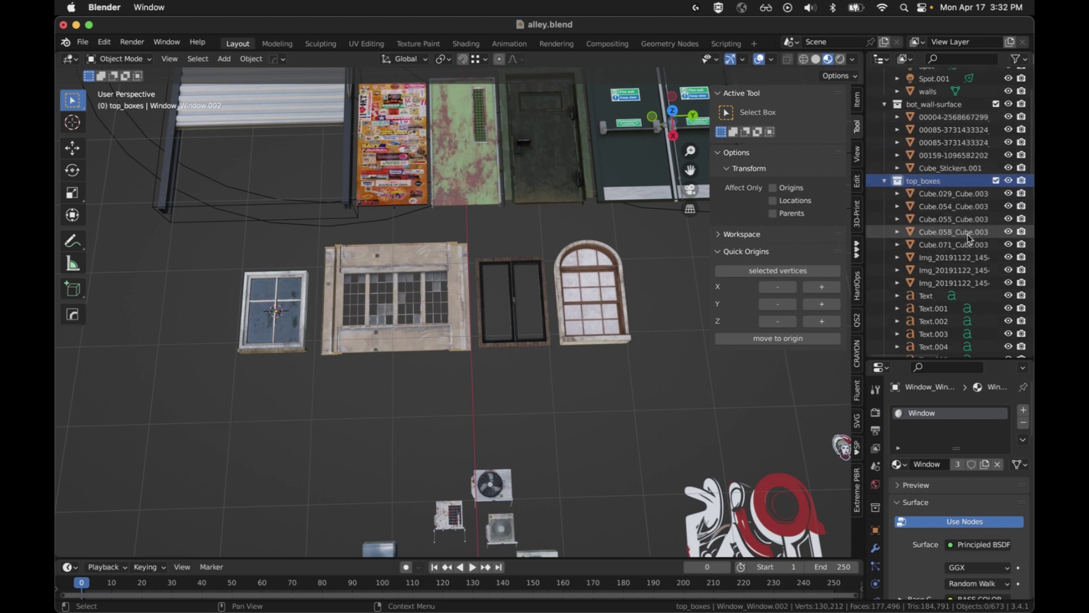
left_click(884, 180)
left_click(933, 194)
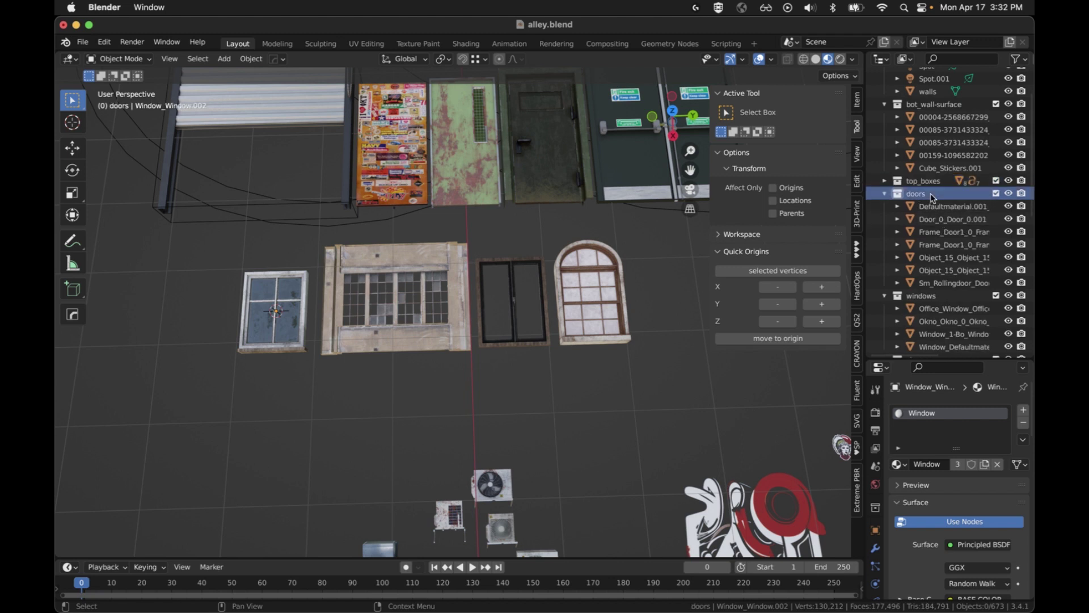
left_click(933, 297)
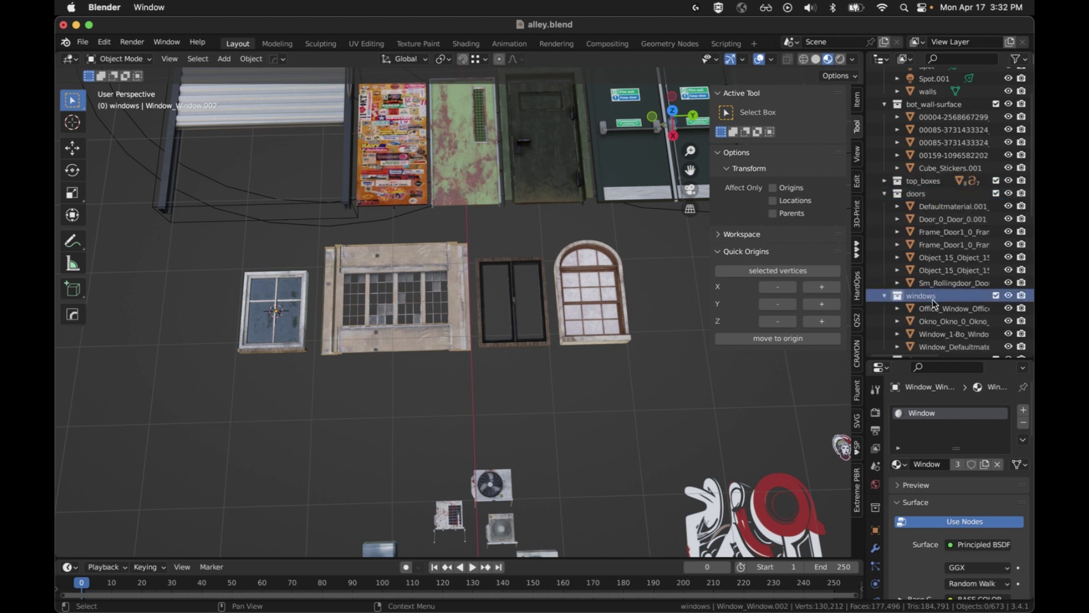
scroll(933, 303, "down", 4)
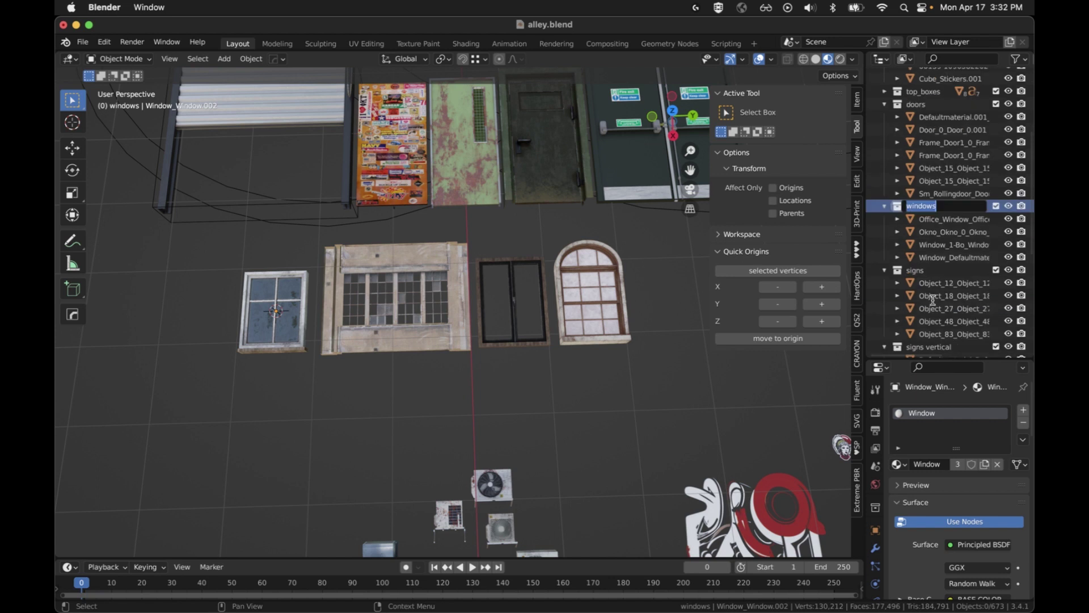
key("F2")
type("sp_")
key("Return")
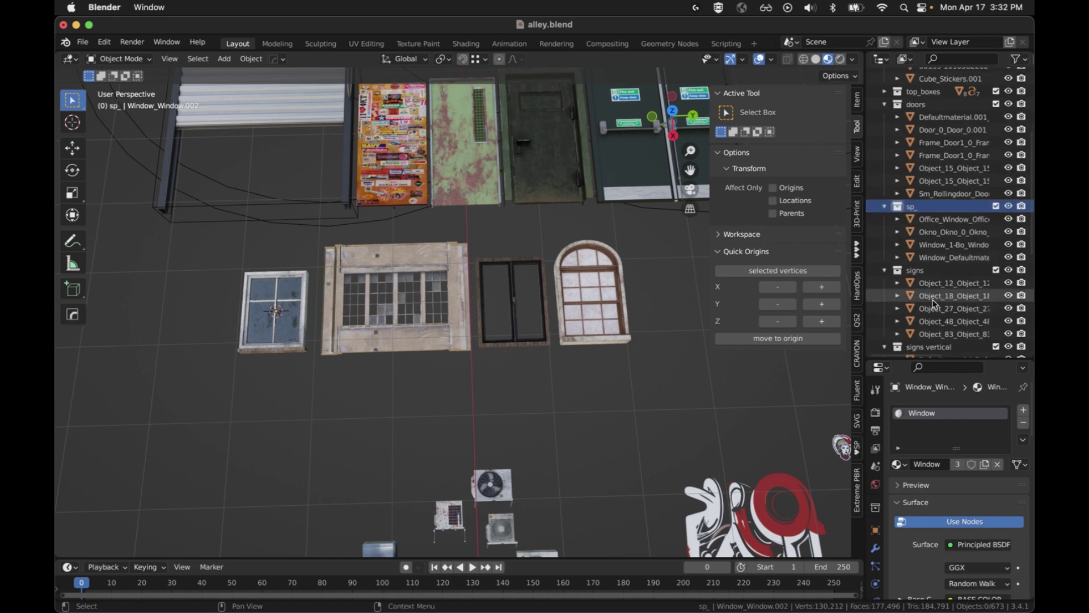
Complete the windows collection name as sp_windows and collapse it.
double_click(917, 210)
left_click(918, 209)
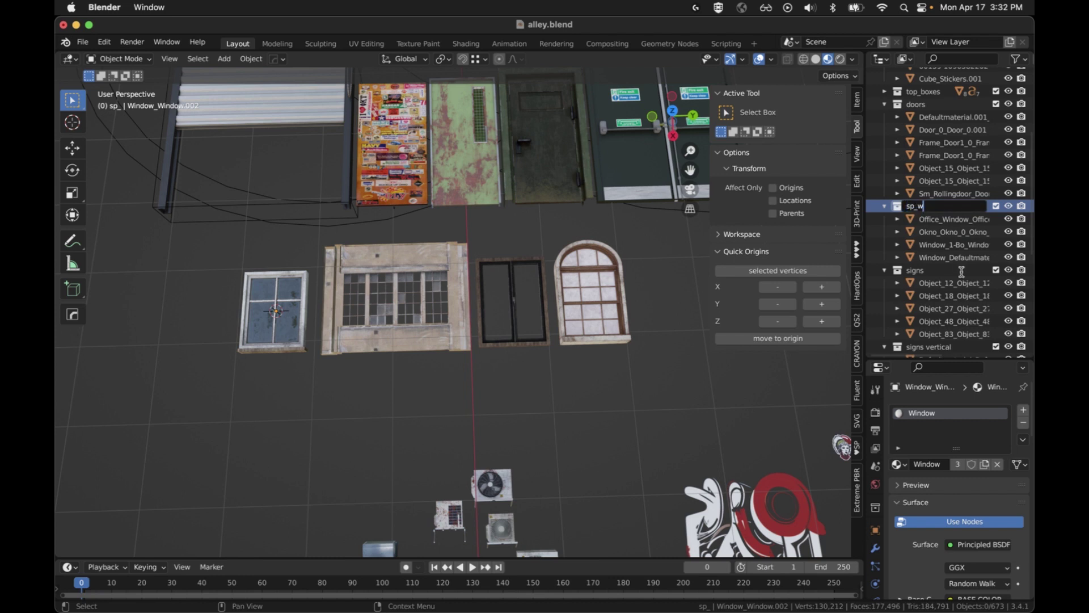
type("windows")
key("Return")
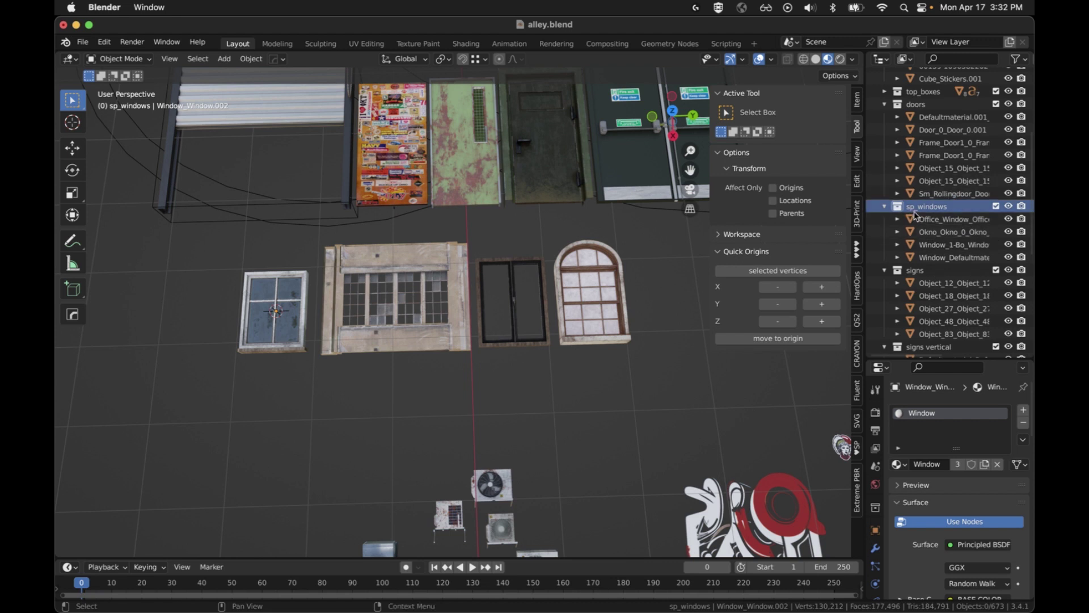
key("Left")
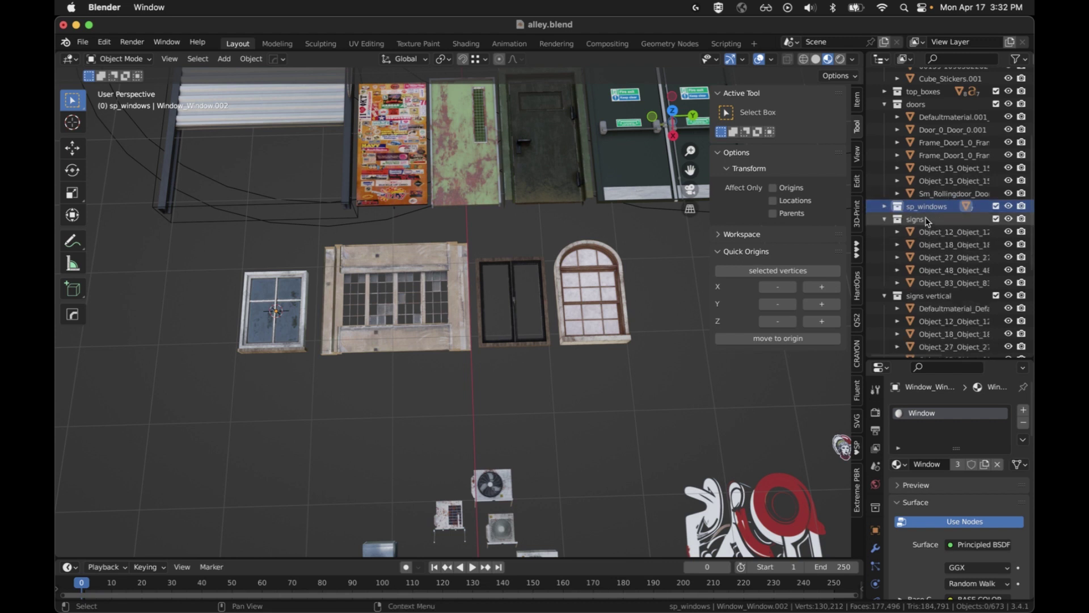
scroll(939, 224, "up", 3)
scroll(939, 224, "up", 3)
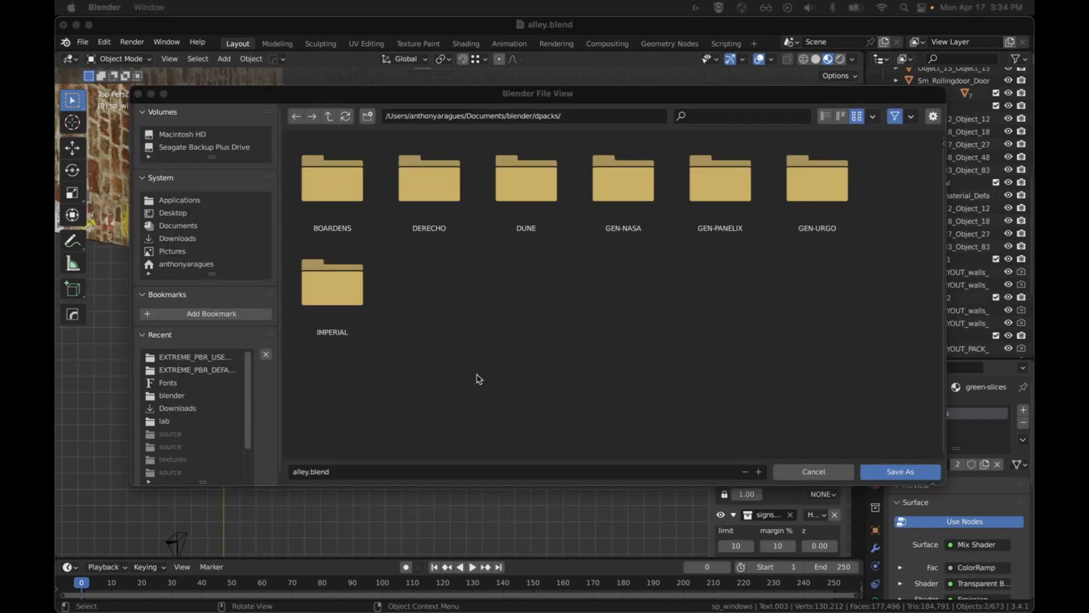
Create a new folder named ALLEY inside dpacks and open it.
right_click(482, 358)
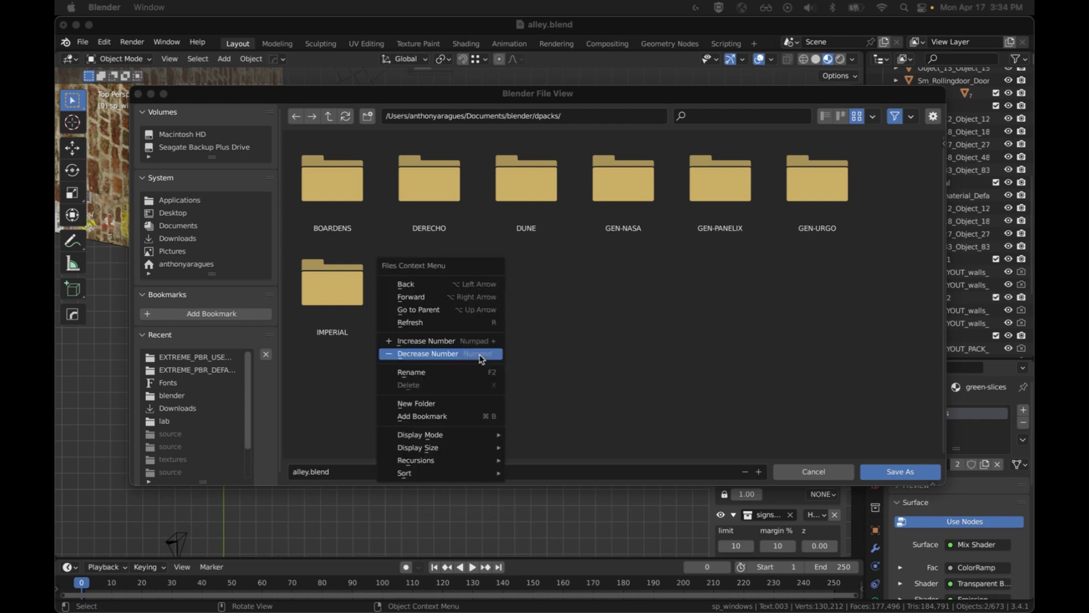
left_click(441, 403)
type("ALLEY")
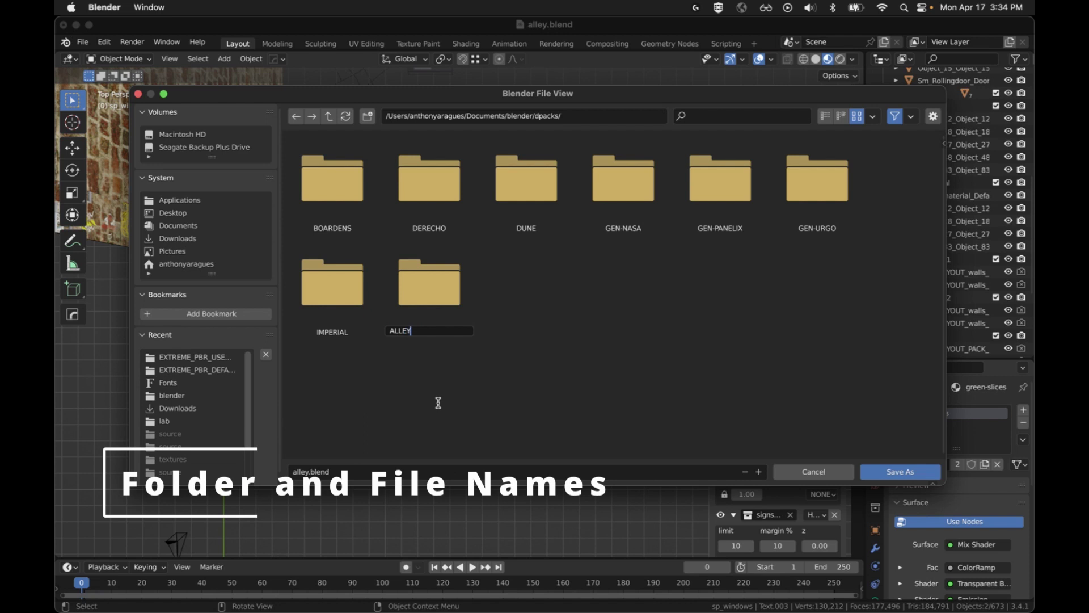
key("Return")
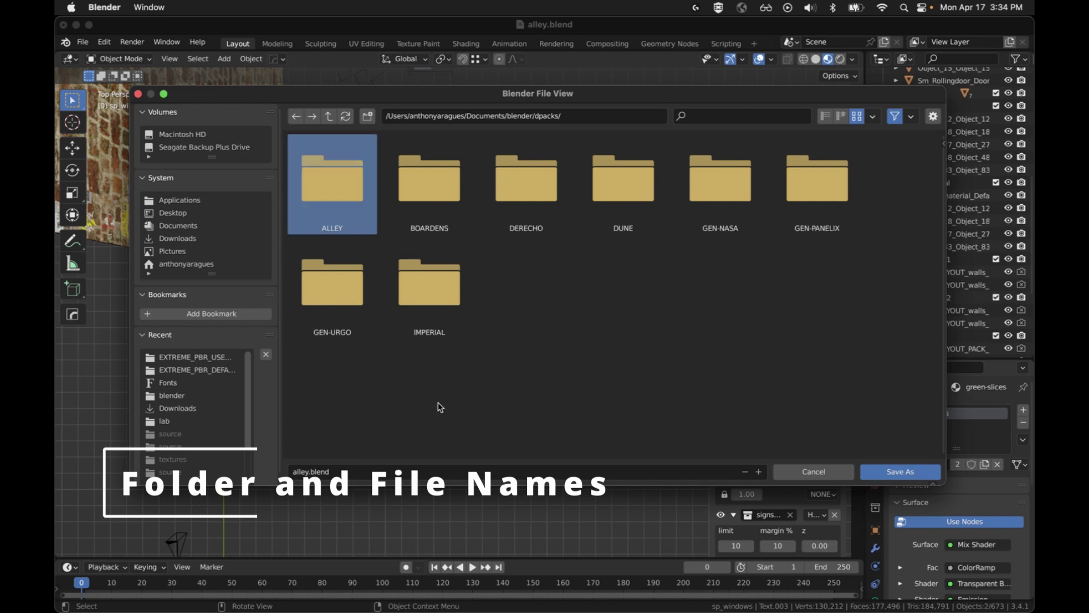
double_click(350, 181)
Save the scene as ALLEY.blend with Compress enabled.
right_click(430, 267)
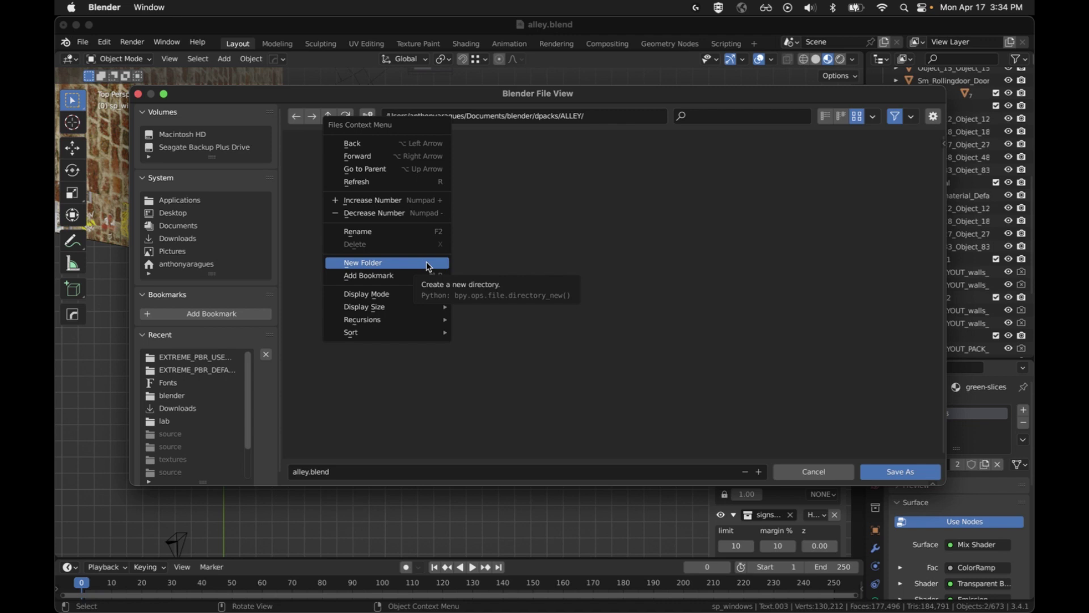
left_click(316, 476)
double_click(296, 471)
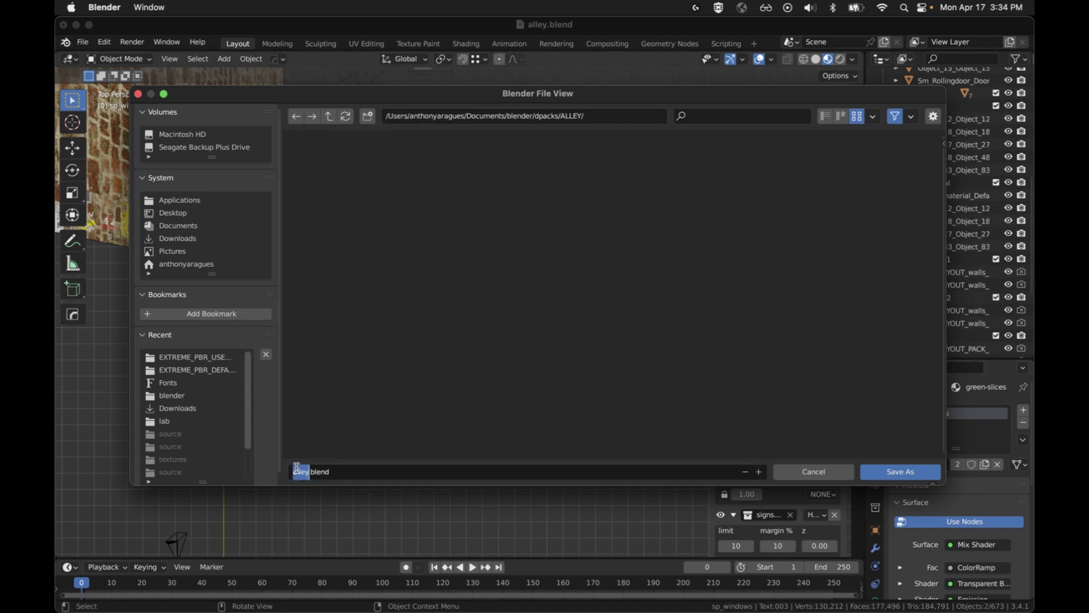
type("ALLEY")
key("Return")
left_click(934, 117)
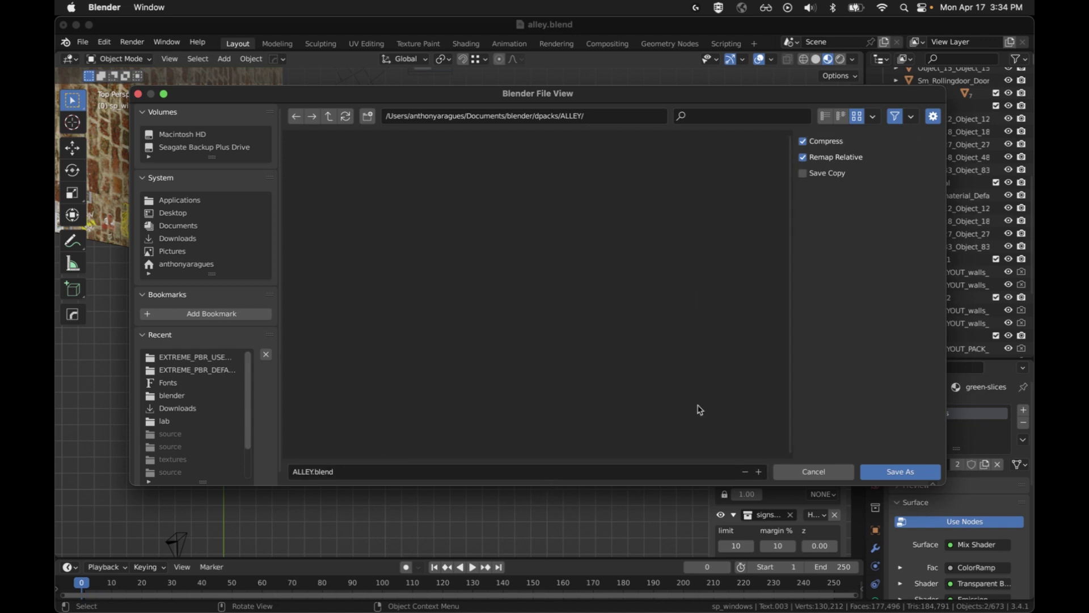
left_click(902, 472)
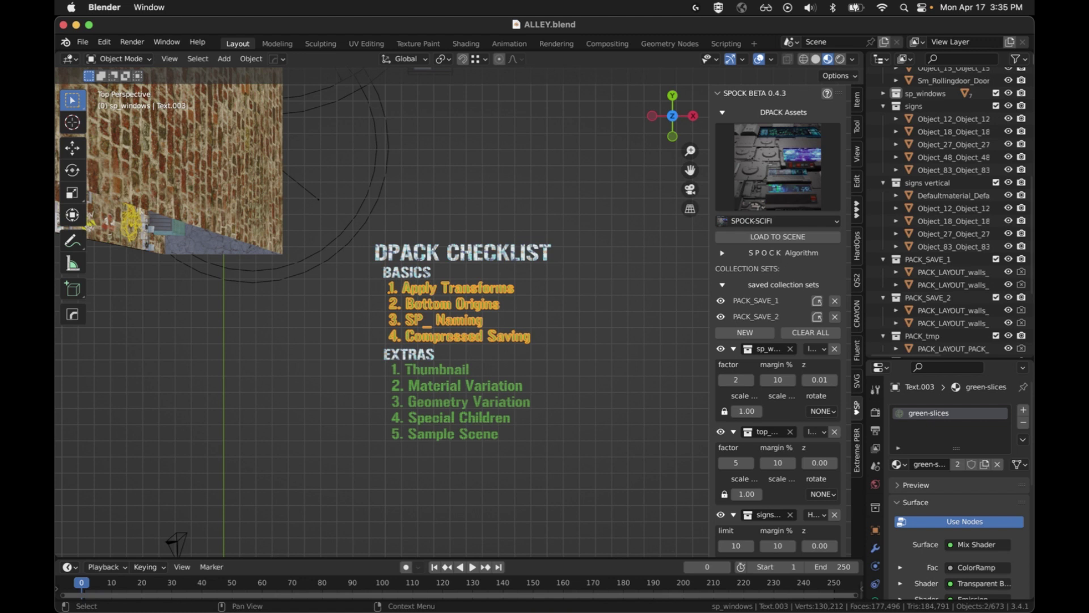
Set SPOCK's Custom DPack Master Folder Path to the dpacks folder.
key("super+comma")
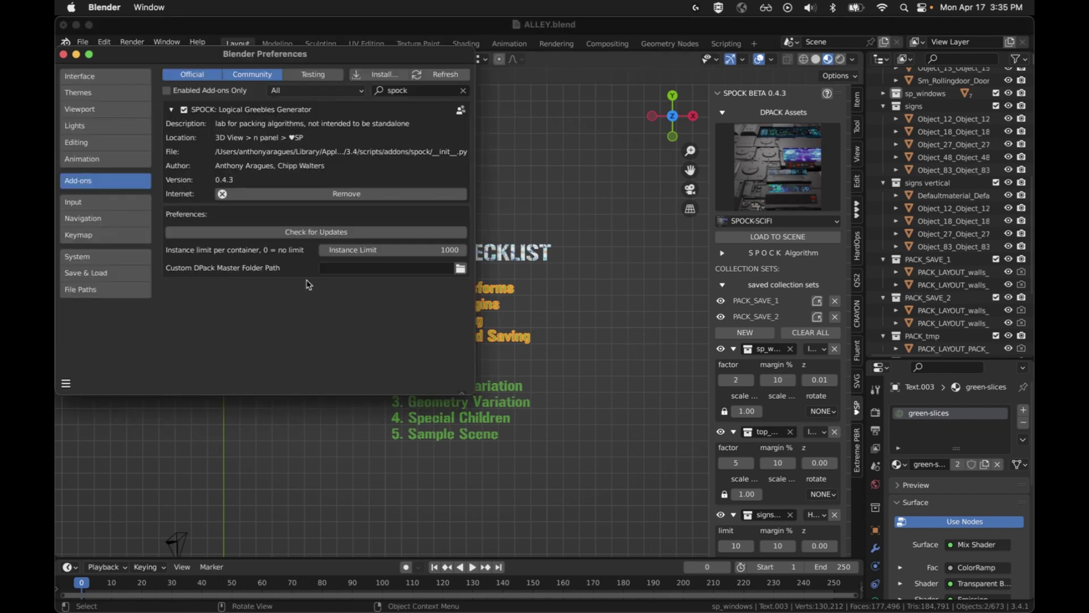
left_click(418, 269)
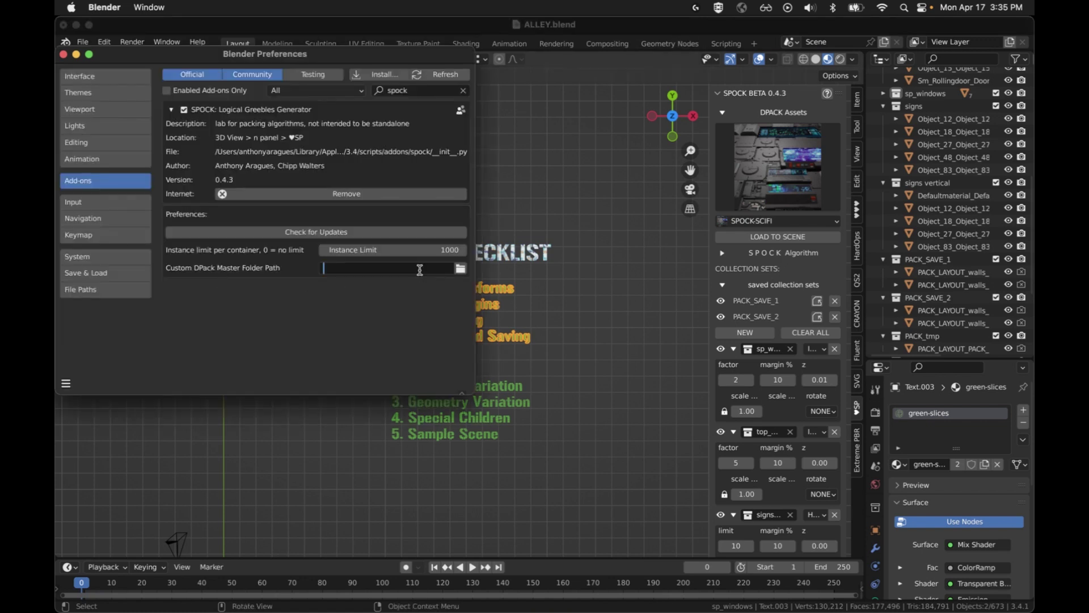
left_click(461, 269)
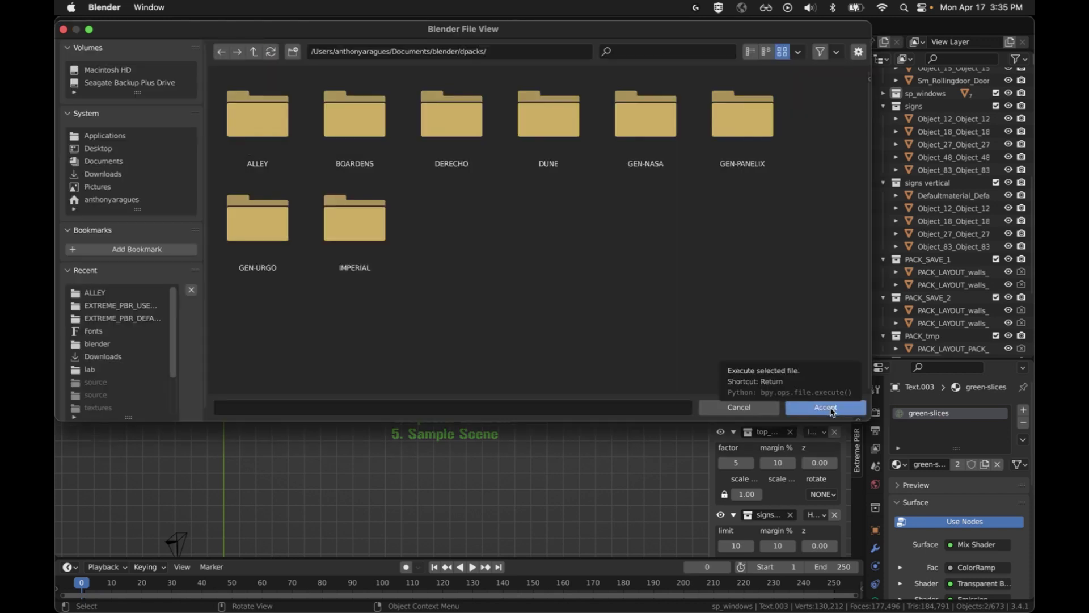
left_click(826, 408)
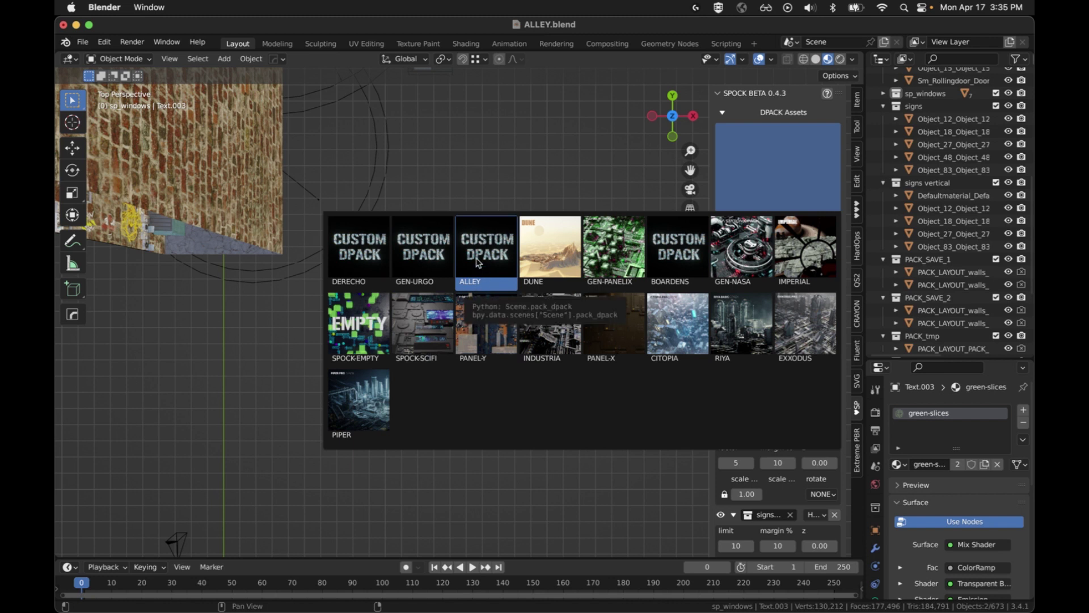
Browse the PANEL-Y, PIPER, SPOCK-EMPTY and SPOCK-SCIFI packs, settling on ALLEY.
left_click(484, 324)
left_click(341, 425)
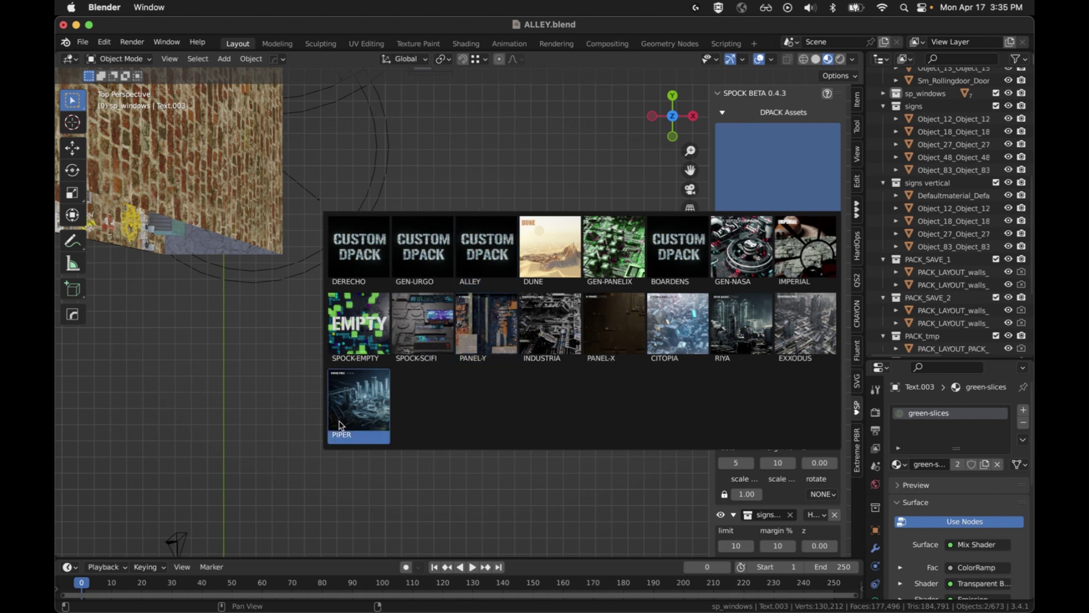
left_click(353, 353)
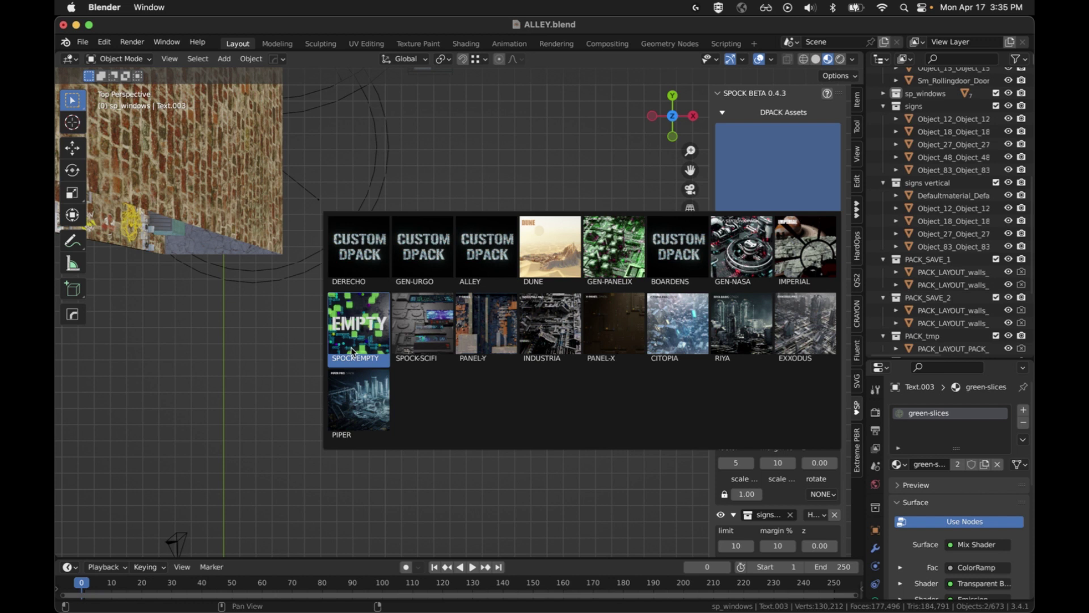
left_click(486, 253)
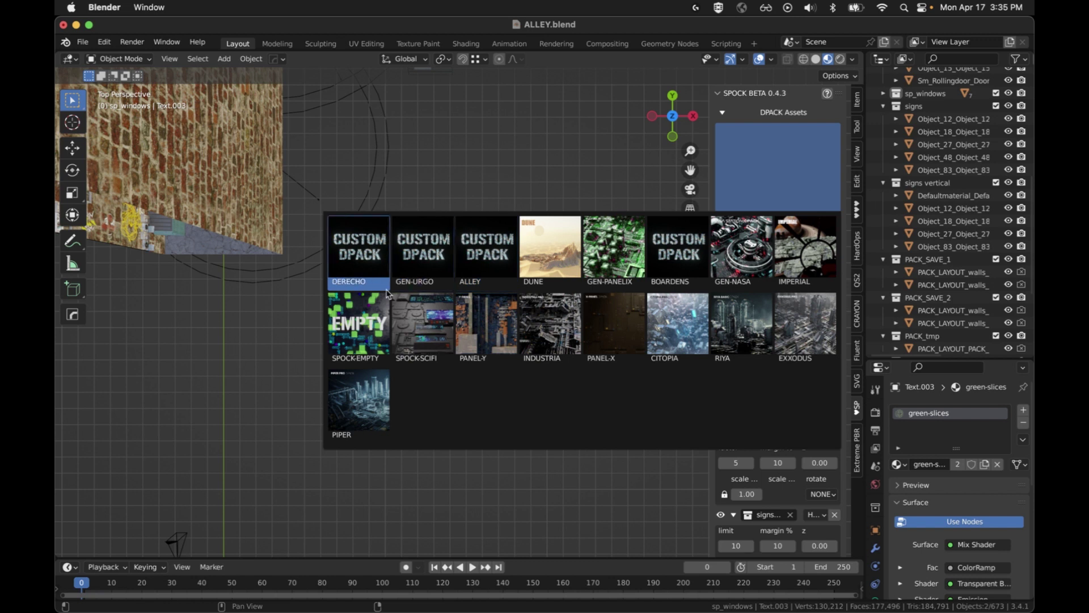
left_click(400, 320)
left_click(467, 262)
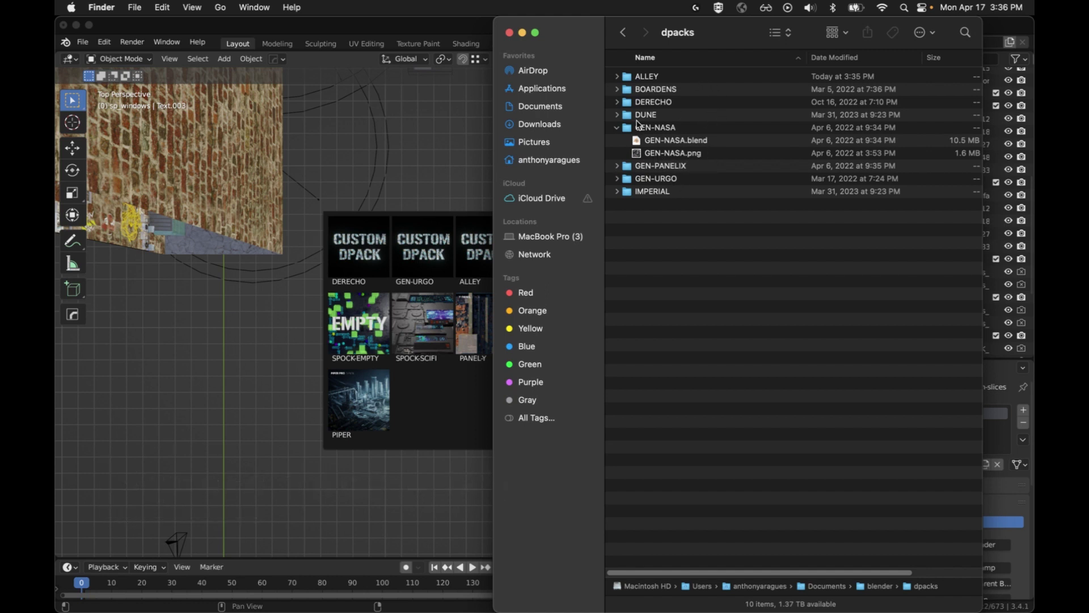
Expand the BOARDENS, DERECHO and DUNE folders in Finder, then reopen Blender's DPACK thumbnail grid.
left_click(617, 89)
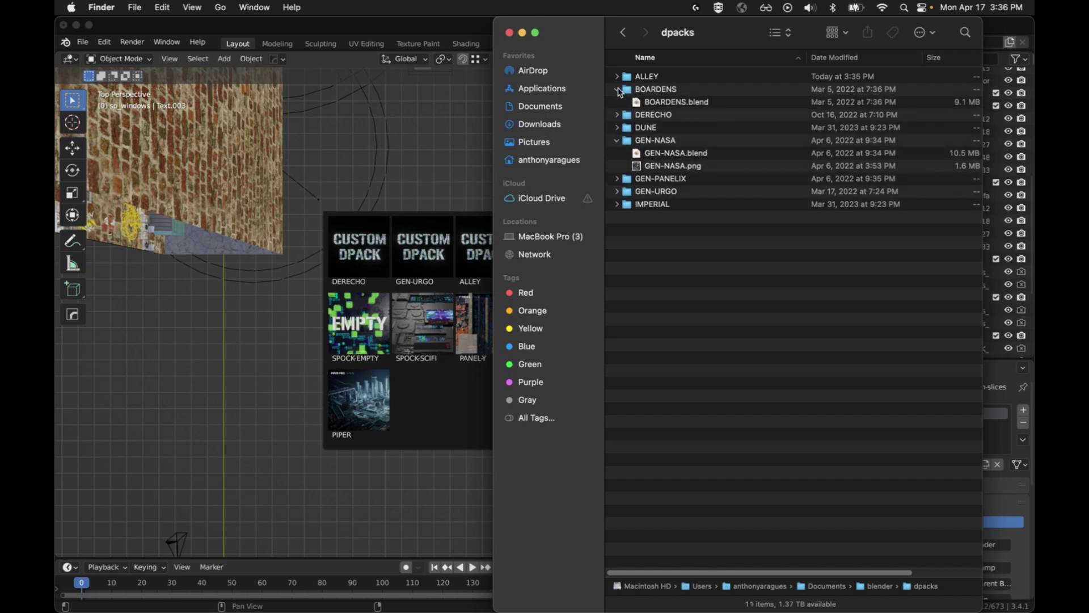
left_click(617, 89)
left_click(617, 102)
left_click(617, 102)
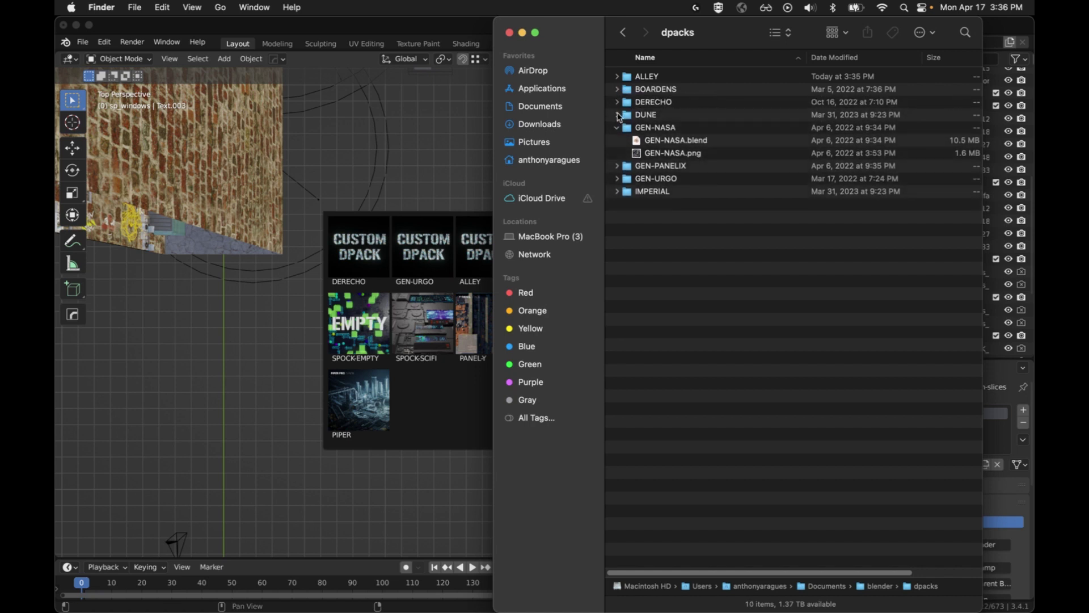
left_click(617, 114)
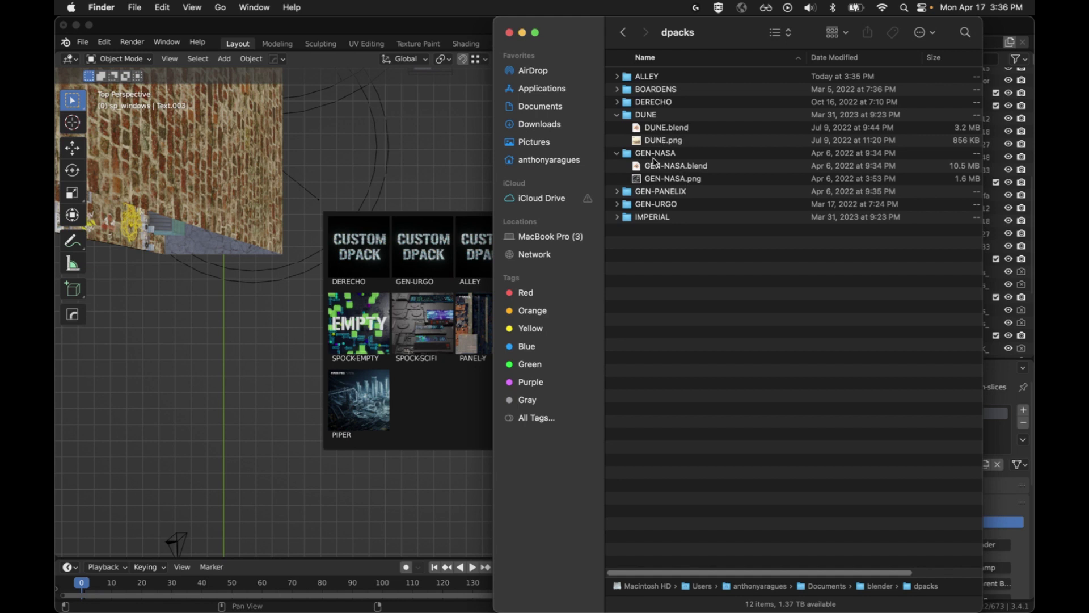
left_click(448, 434)
left_click(799, 183)
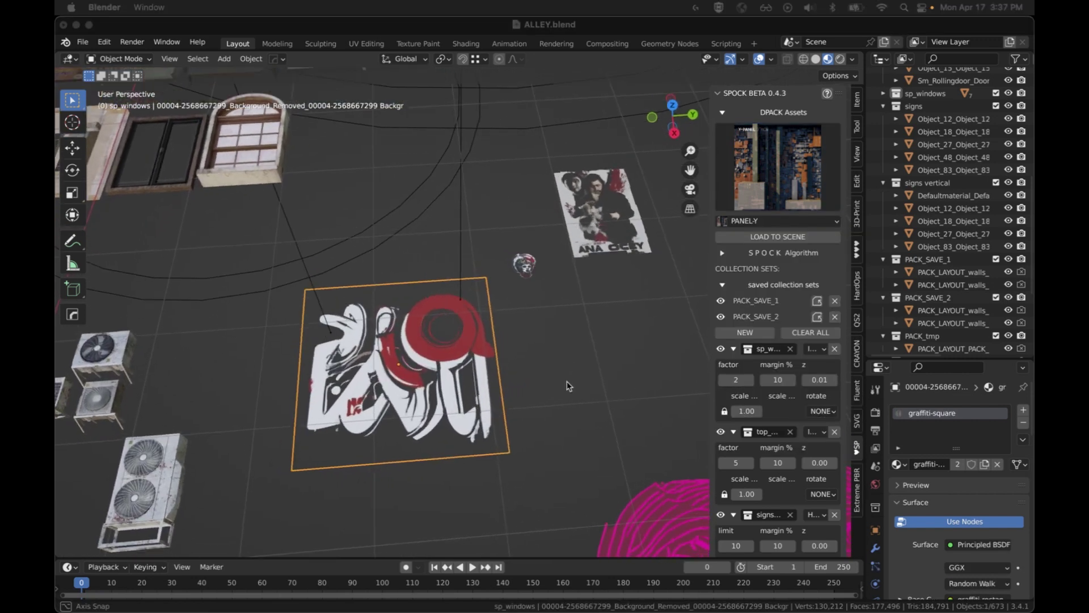
Duplicate the graffiti plane, placing copies below, to the left and to the right.
middle_click_drag(586, 369, 591, 348)
scroll(586, 358, "down", 3)
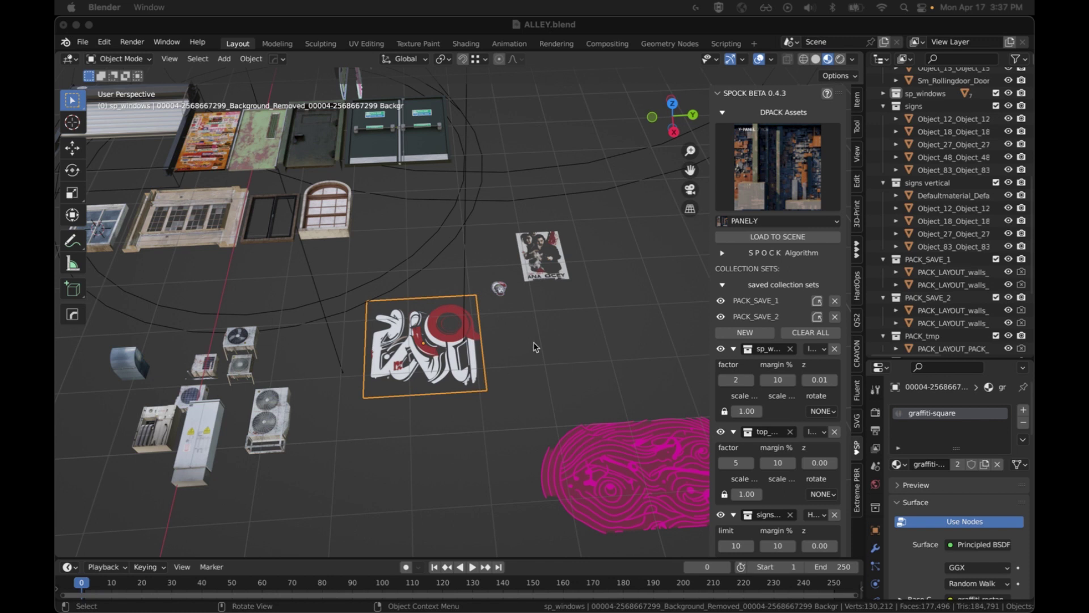
left_click(453, 376)
key("shift+d")
left_click(510, 440)
scroll(518, 445, "down", 3)
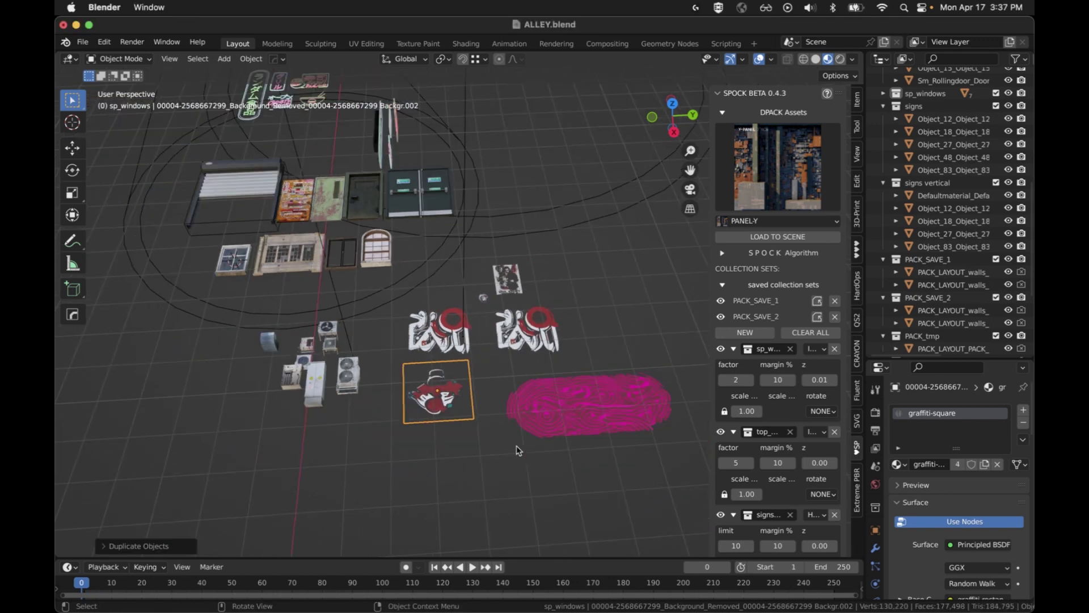
key("shift+d")
left_click(499, 517)
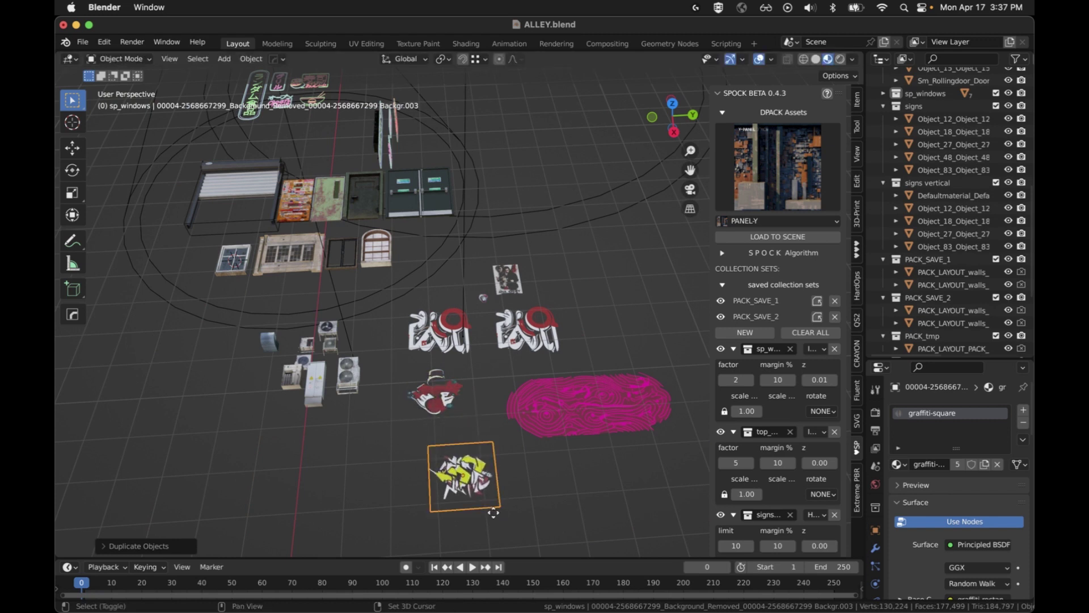
key("shift+d")
left_click(391, 505)
key("shift+d")
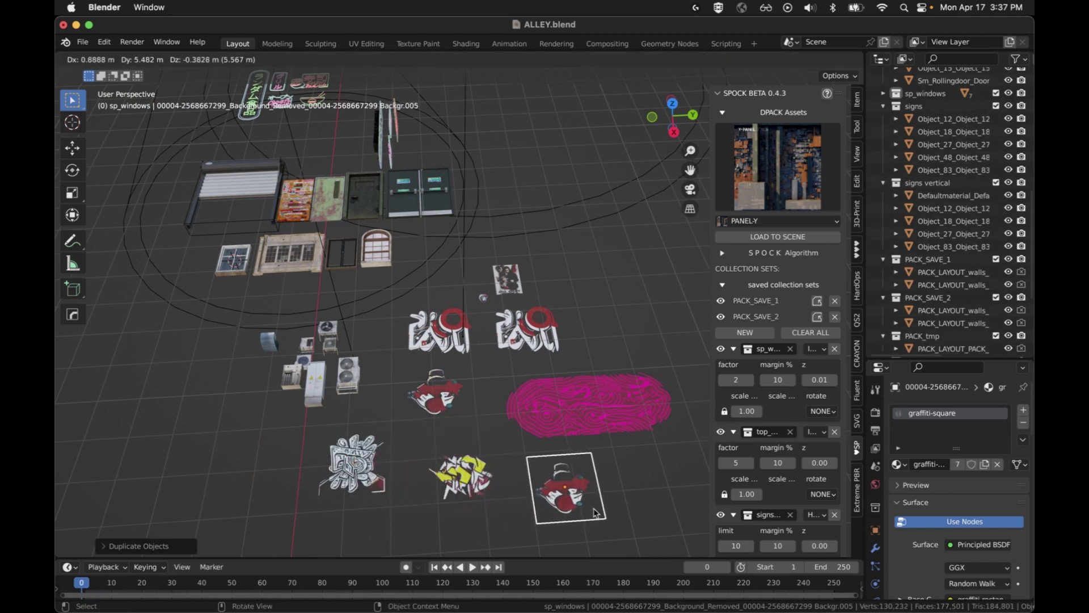
left_click(612, 507)
Place more copies of the white graffiti plane to the left, upper right and far left.
left_click(383, 487)
key("shift+d")
left_click(258, 483)
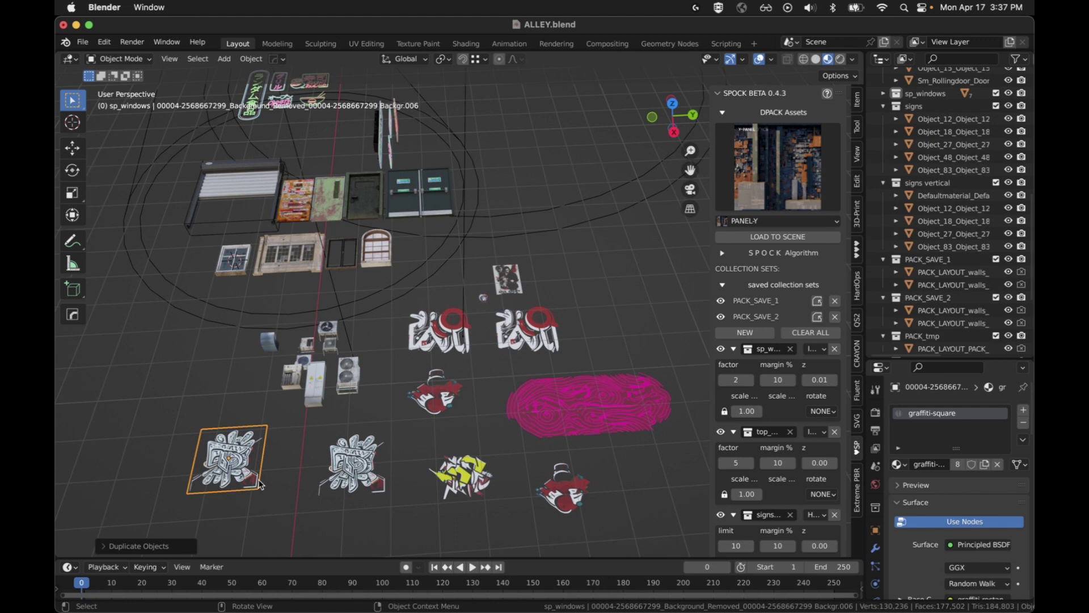
key("shift+d")
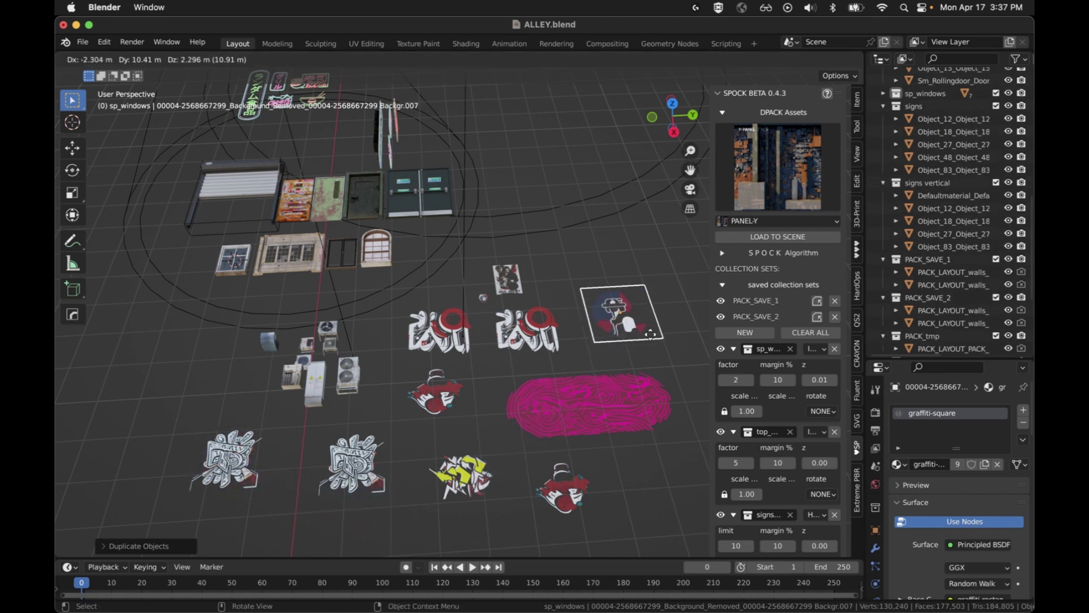
left_click(650, 334)
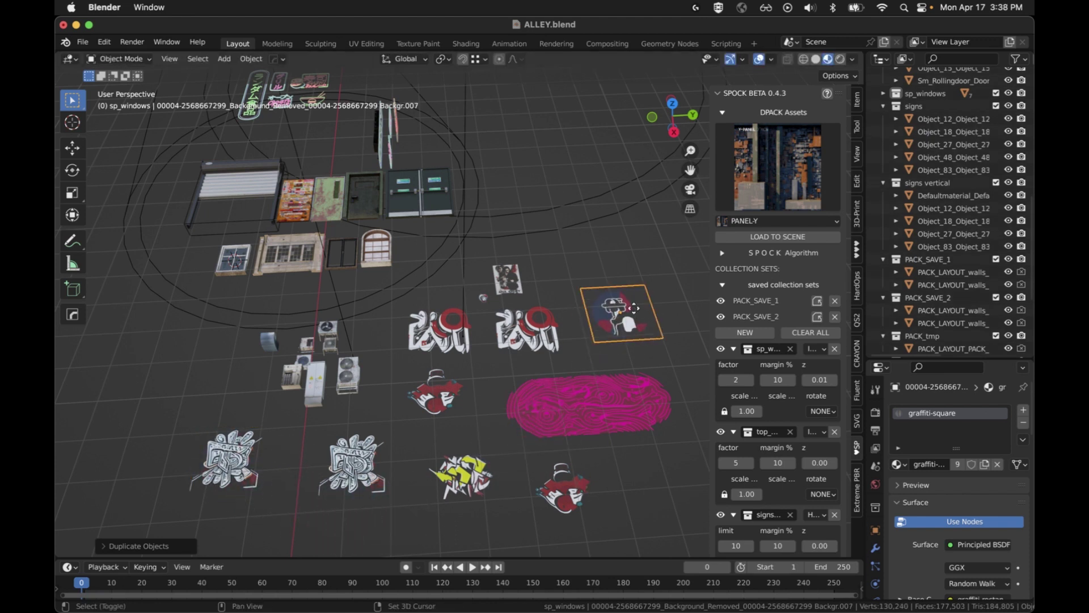
key("shift+d")
left_click(187, 367)
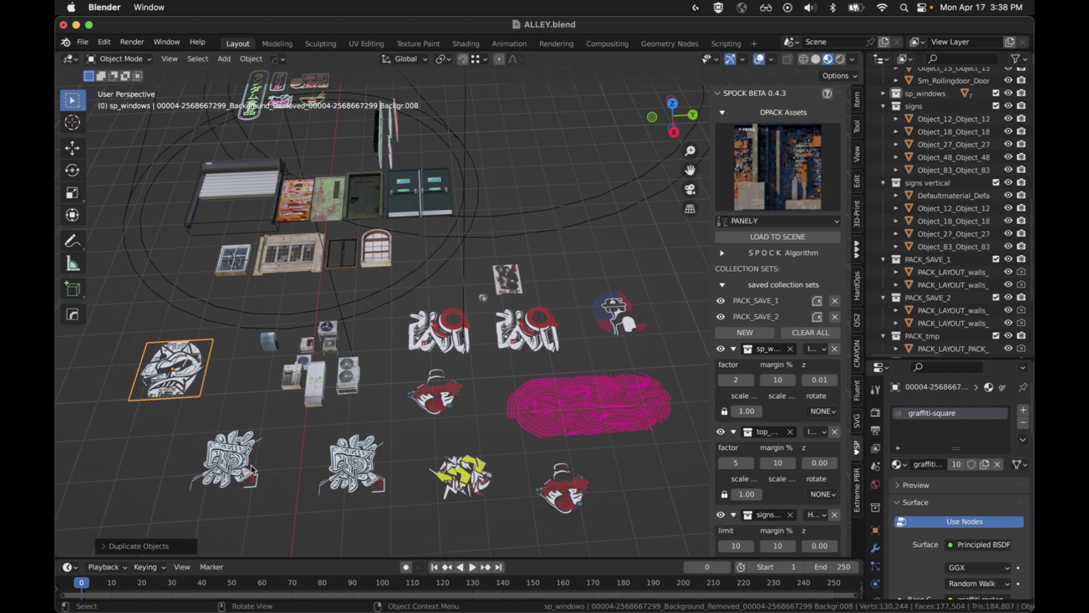
Undo the last two graffiti duplicates.
key("ctrl+z")
key("ctrl+z")
key("ctrl+z")
key("ctrl+z")
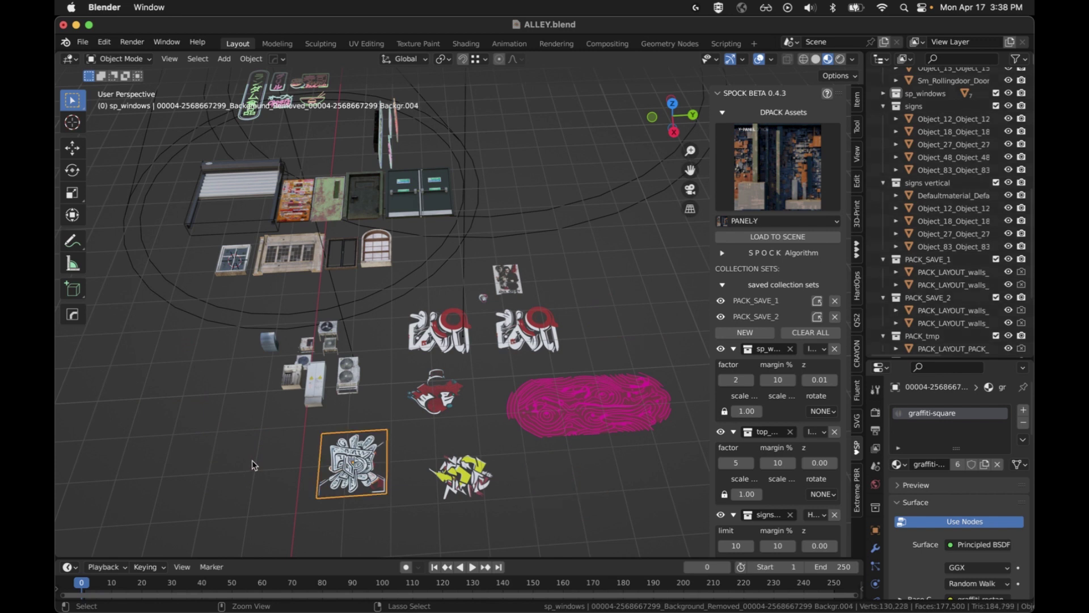
key("ctrl+z")
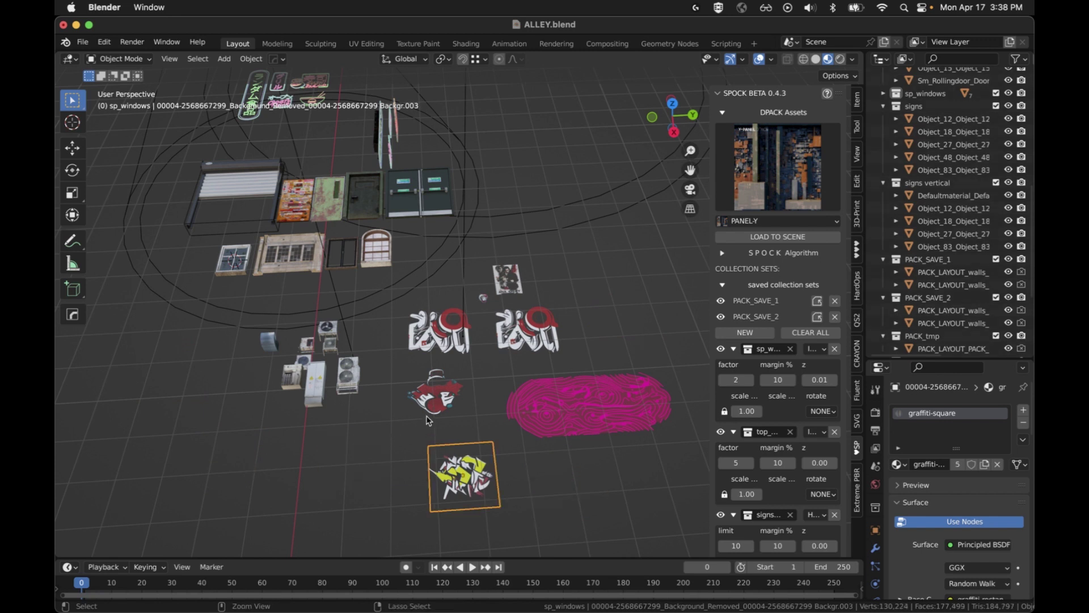
scroll(428, 420, "up", 3)
Duplicate the sticker and make two poster copies, then undo the lower poster copy.
left_click(481, 364)
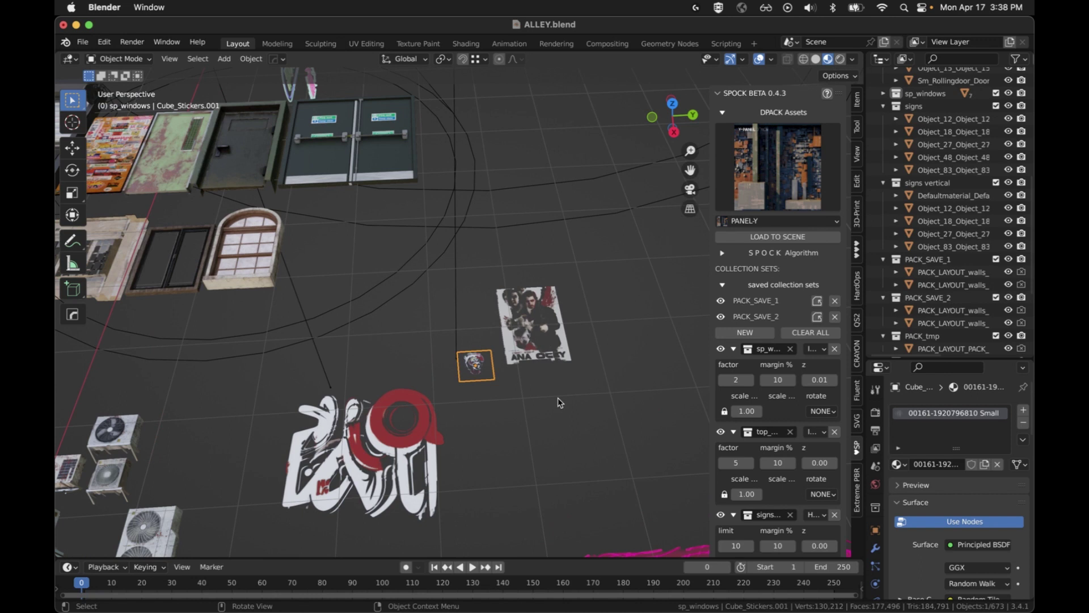
scroll(559, 403, "up", 5)
key("shift+d")
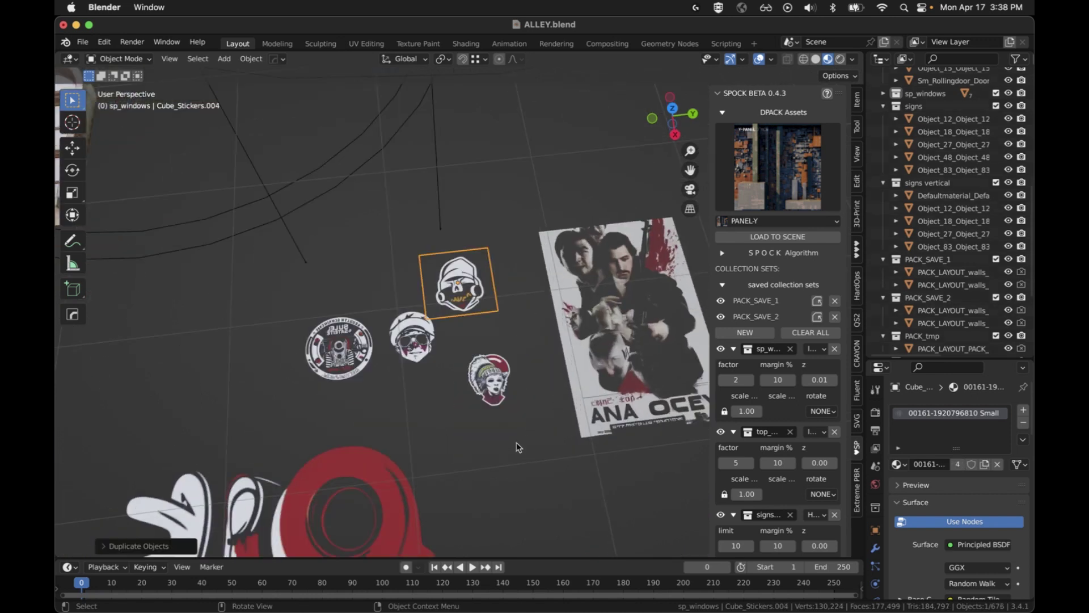
left_click(616, 373)
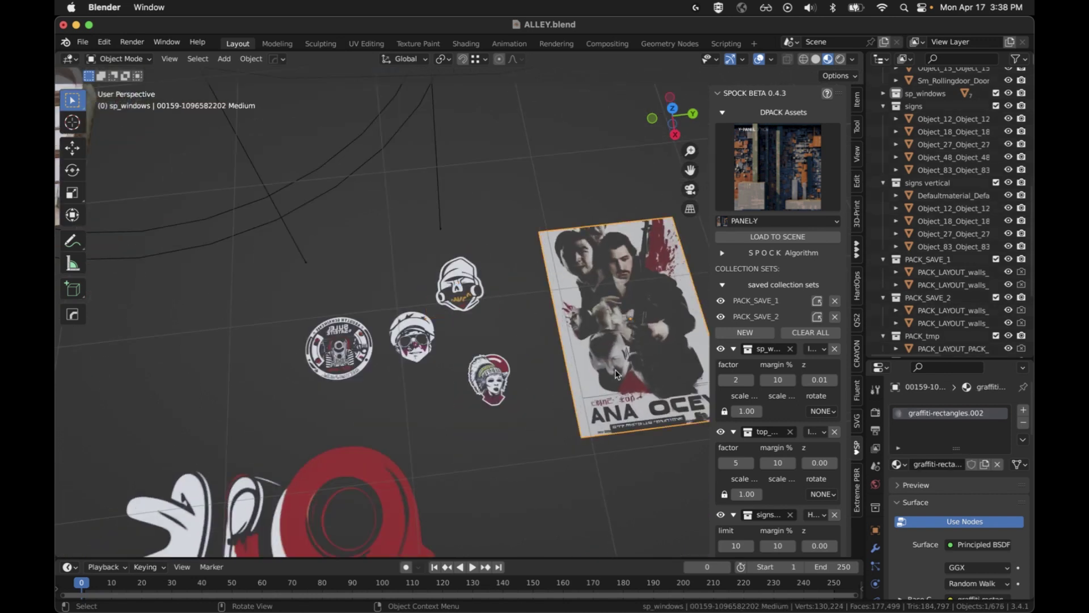
middle_click_drag(620, 372, 509, 357, "shift")
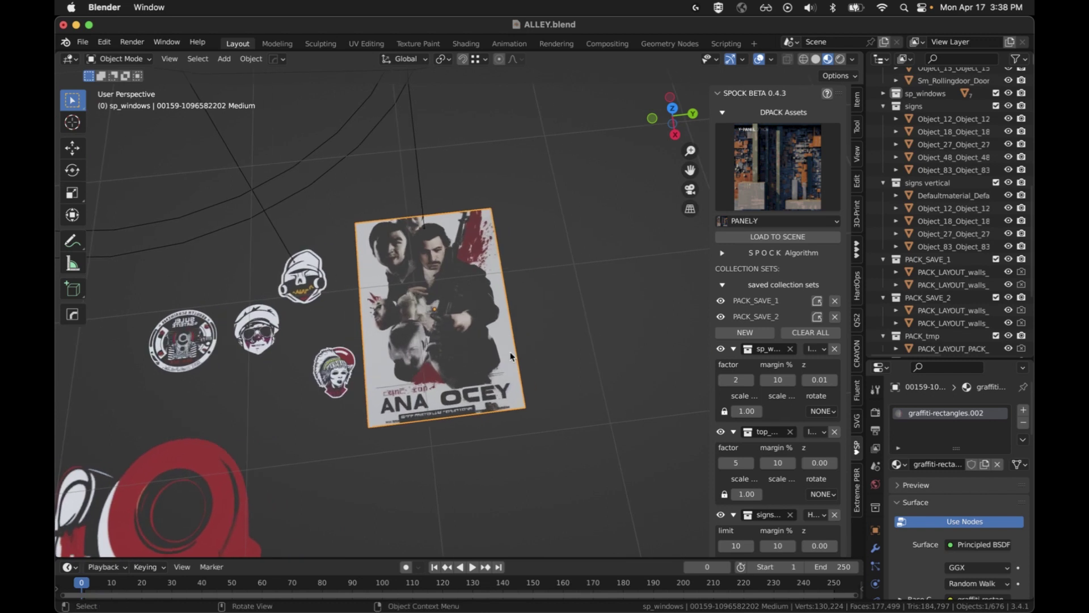
key("shift+d")
left_click(661, 300)
key("shift+d")
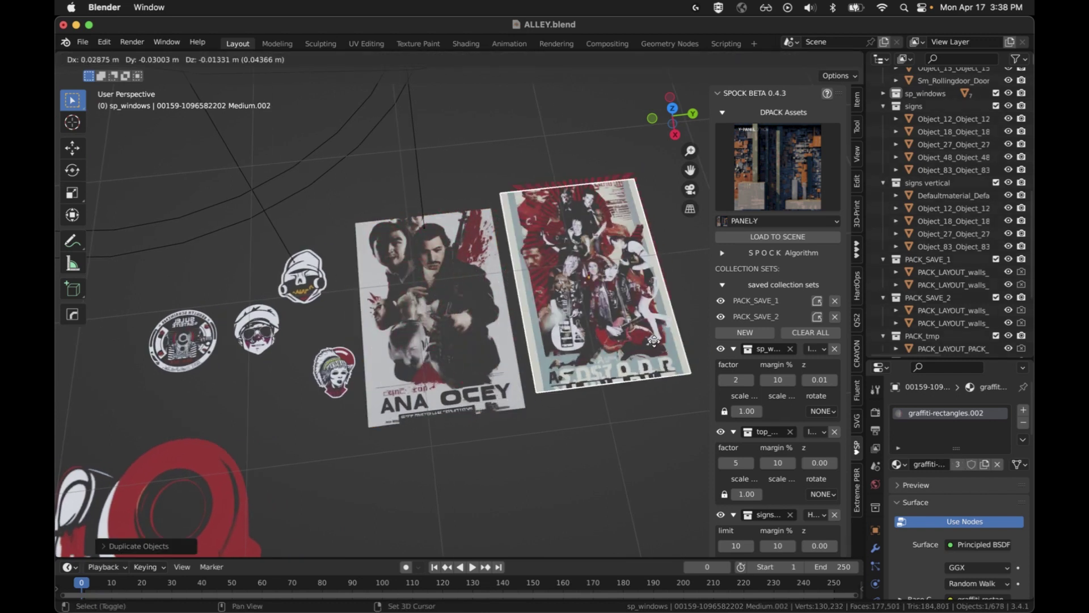
left_click(662, 536)
scroll(608, 337, "down", 4)
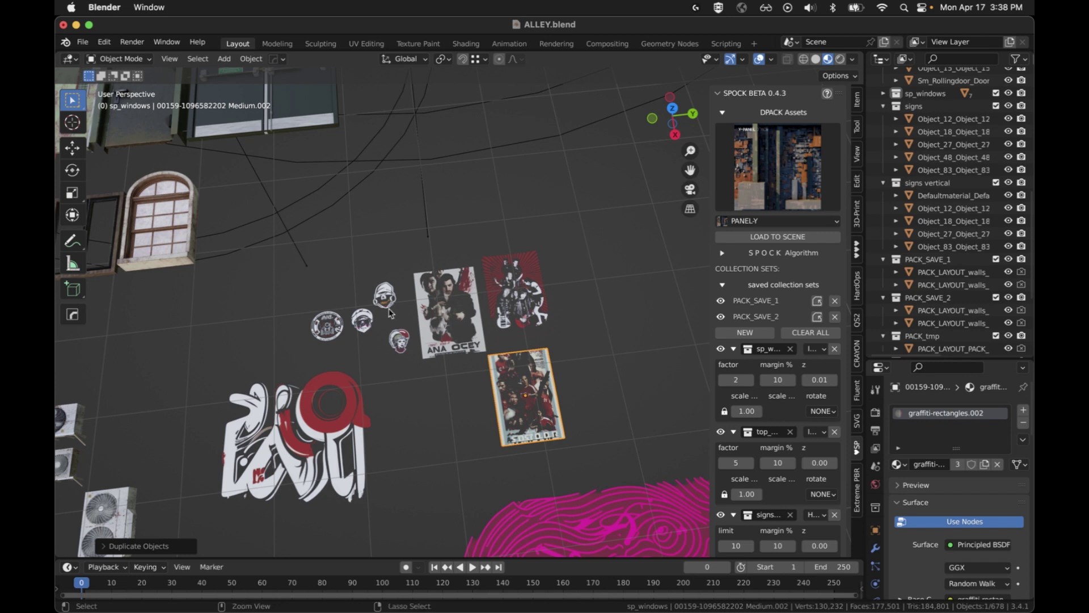
key("ctrl+z")
key("ctrl+z")
key("ctrl+z")
key("ctrl+z")
key("ctrl+z")
key("ctrl+z")
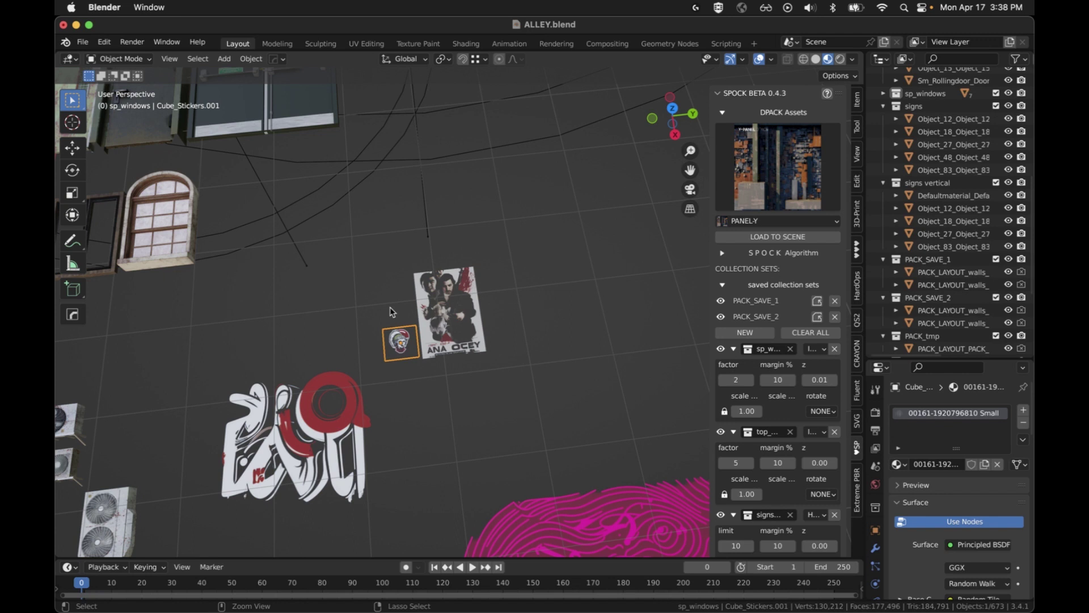
Duplicate the pink graffiti plane twice, undo the copies, and switch to the Shading workspace.
left_click(480, 340)
scroll(481, 340, "down", 6)
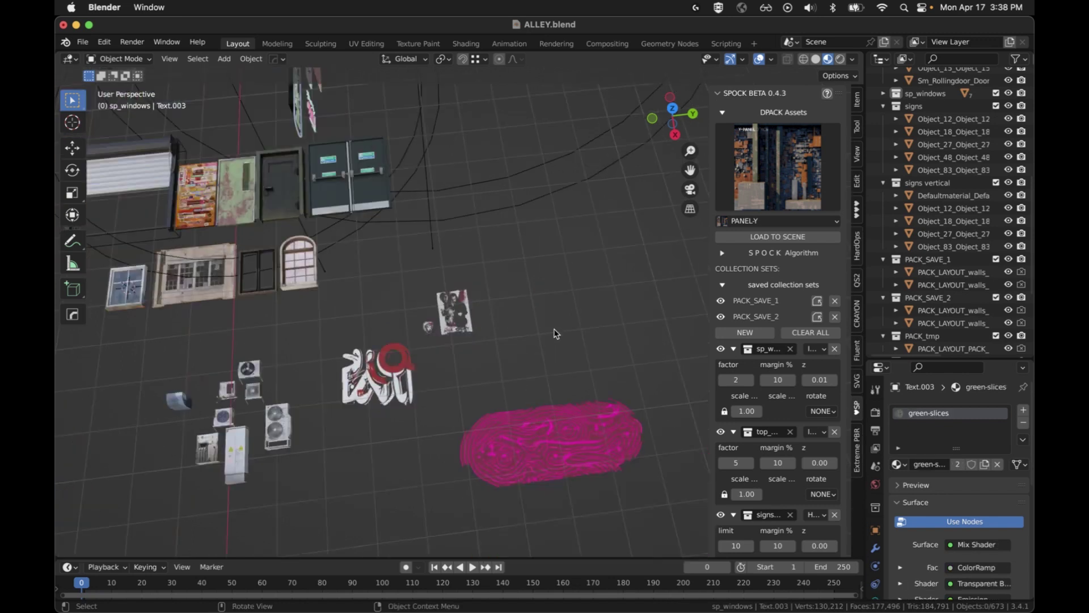
left_click(484, 293)
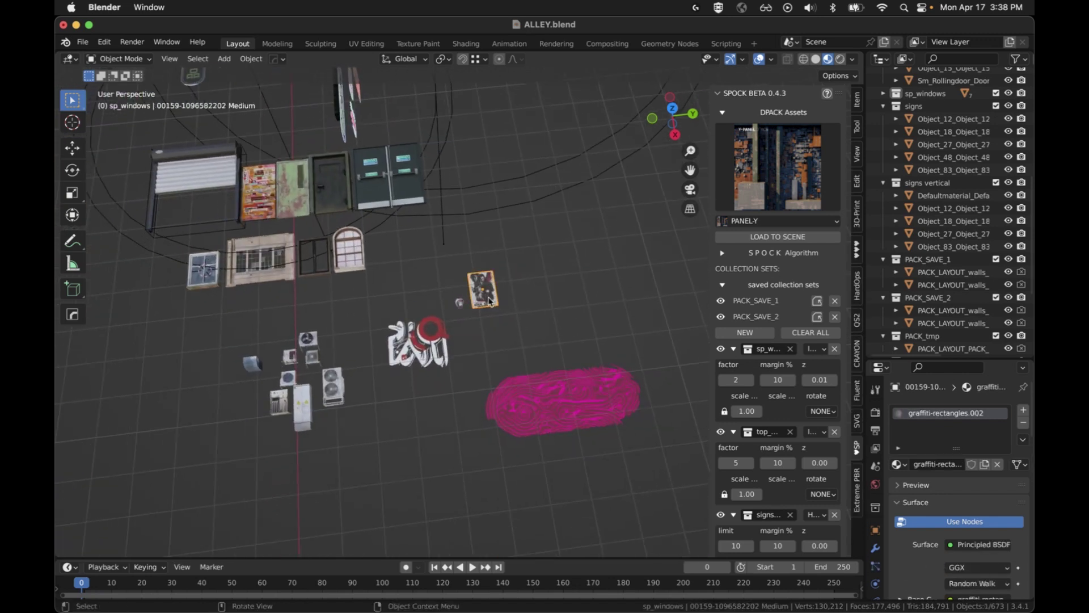
left_click(586, 415)
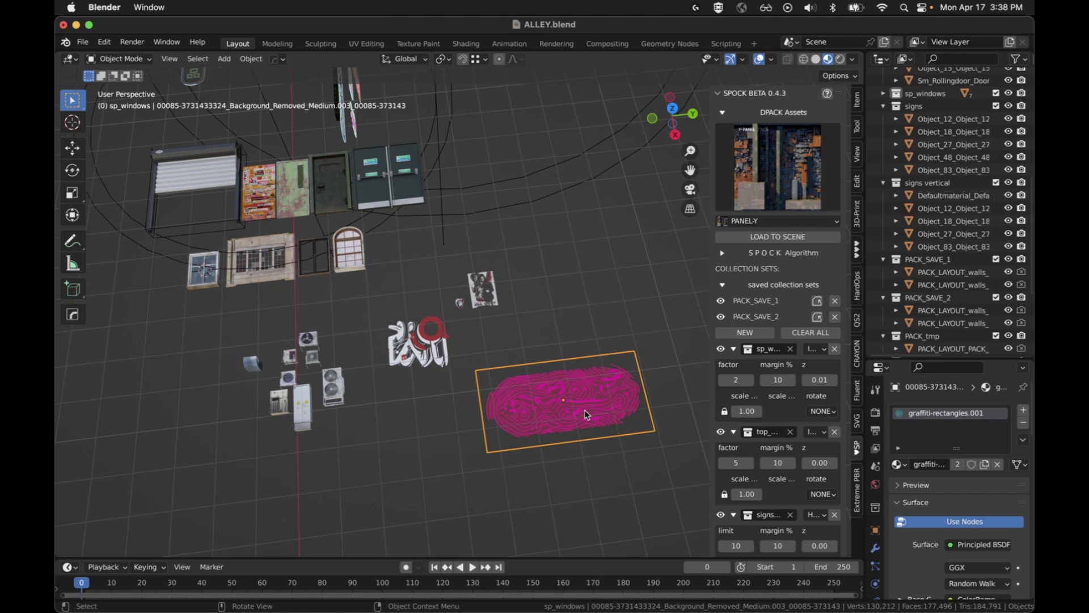
key("shift+d")
left_click(609, 317)
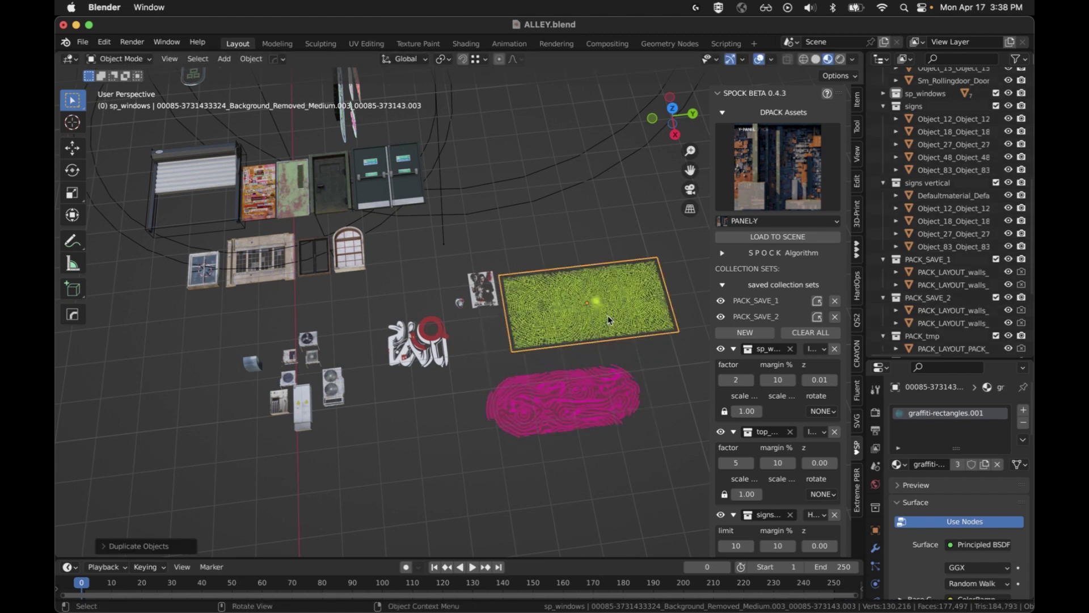
key("shift+d")
left_click(509, 509)
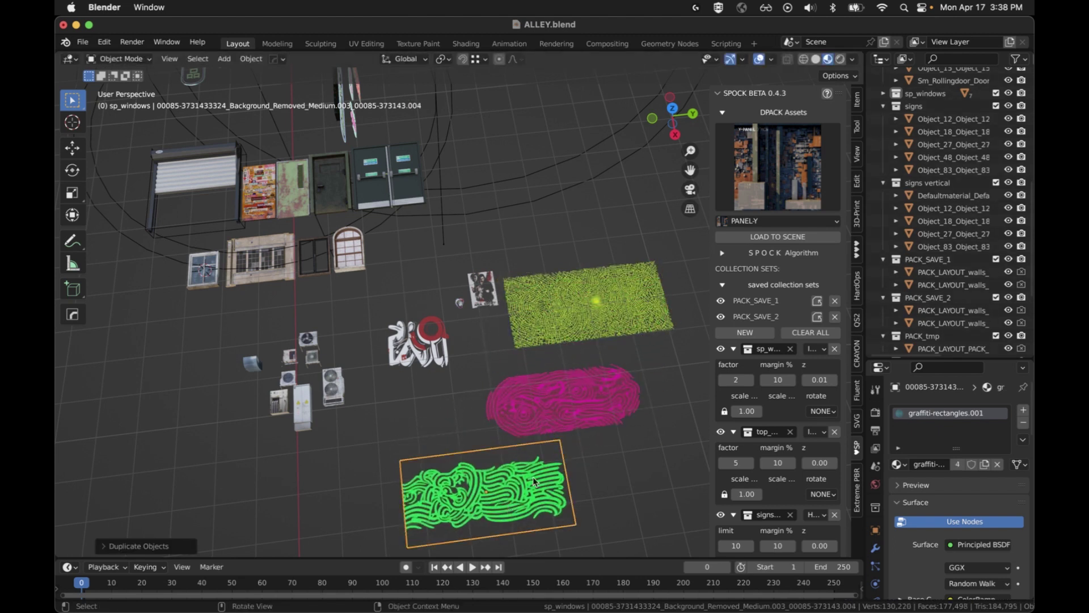
key("super+z")
key("super+z")
scroll(504, 323, "up", 2)
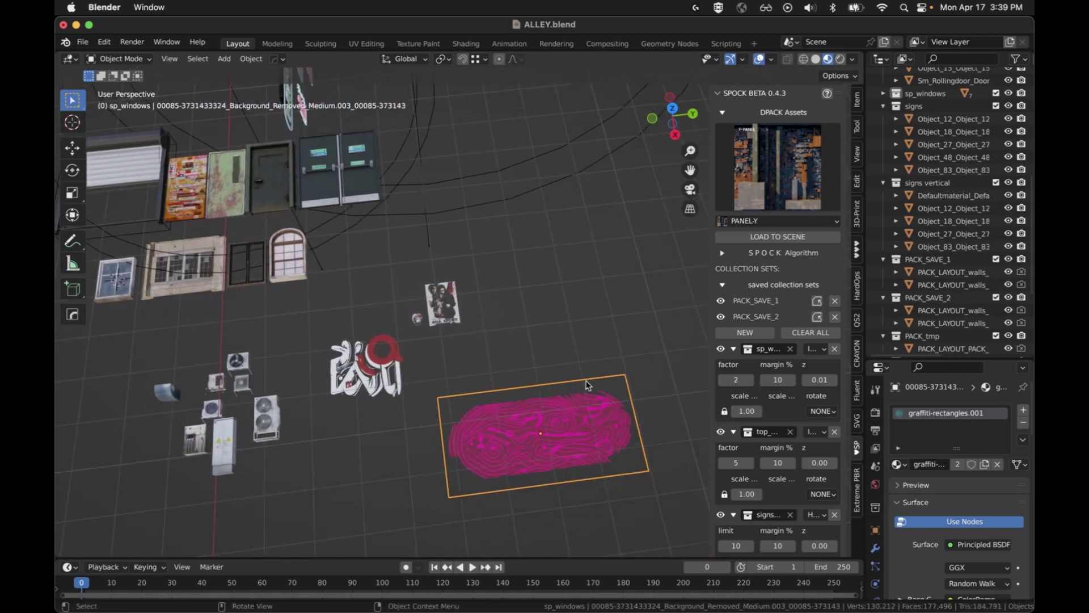
key("ctrl+Page_Down")
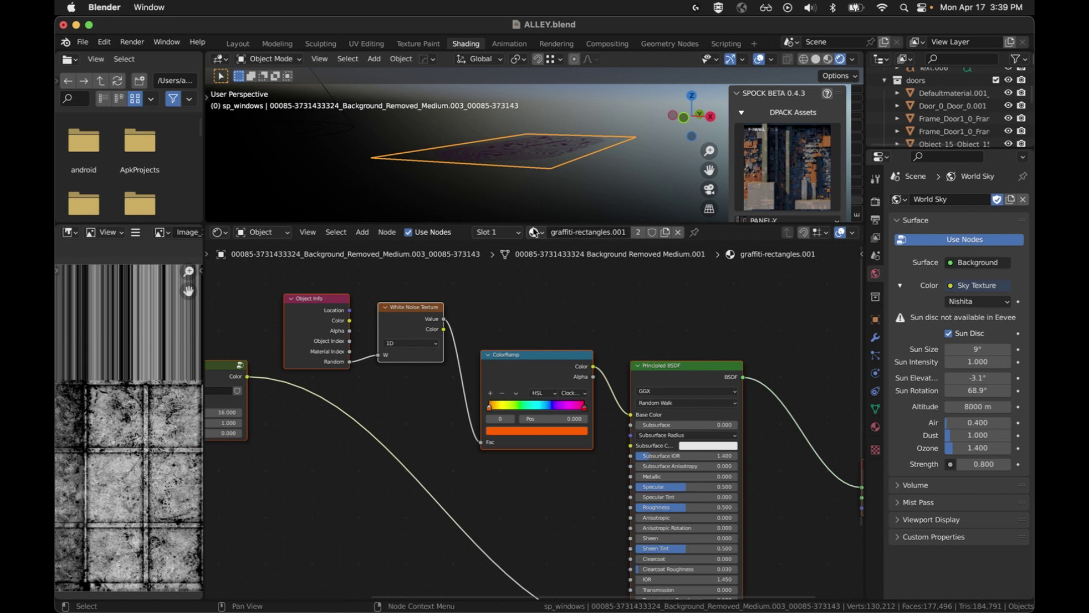
Resize the node editor split, return to Layout, and select the vertical neon sign.
left_click_drag(523, 223, 499, 344)
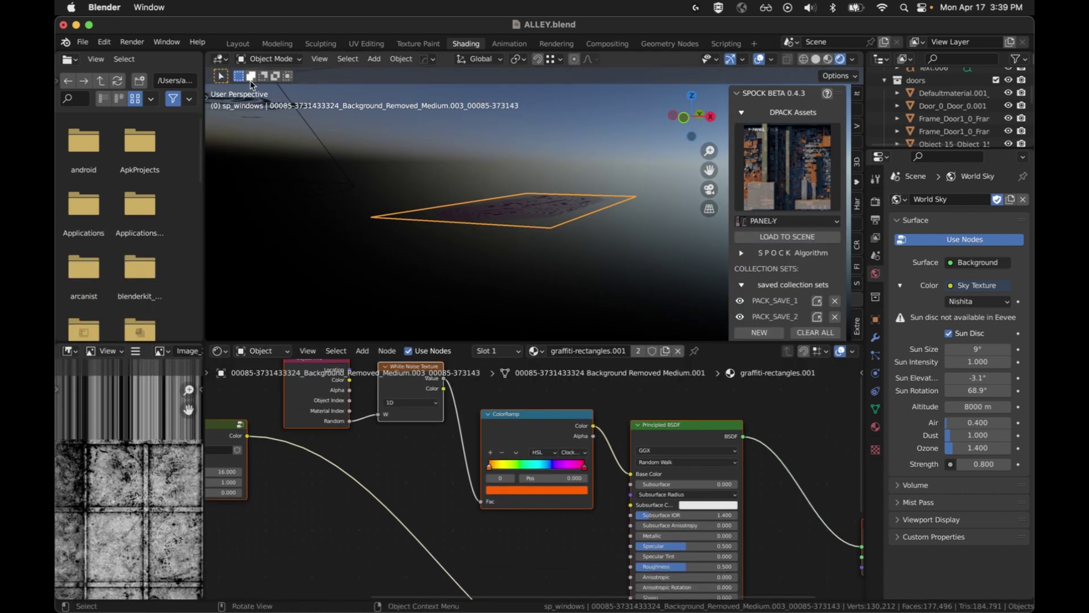
left_click(244, 45)
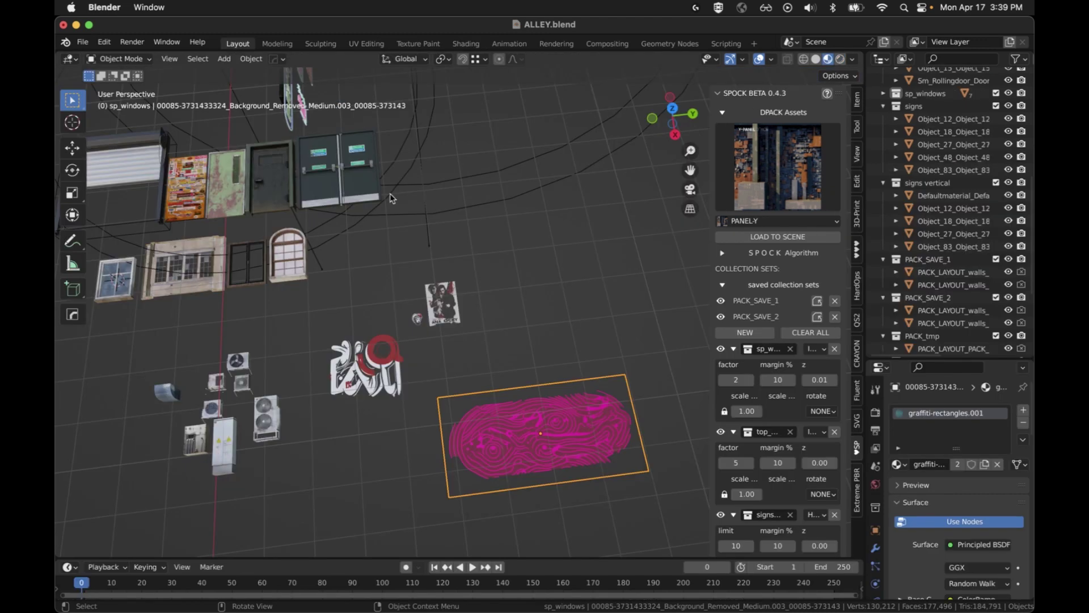
scroll(373, 288, "left", 8, "shift")
scroll(373, 288, "up", 10, "shift")
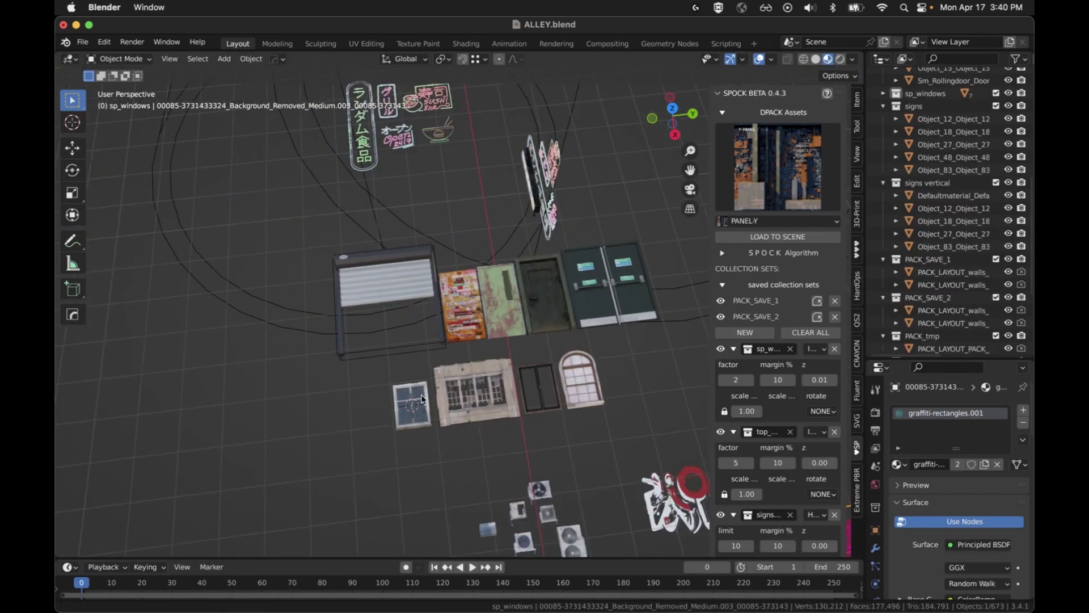
left_click(459, 253)
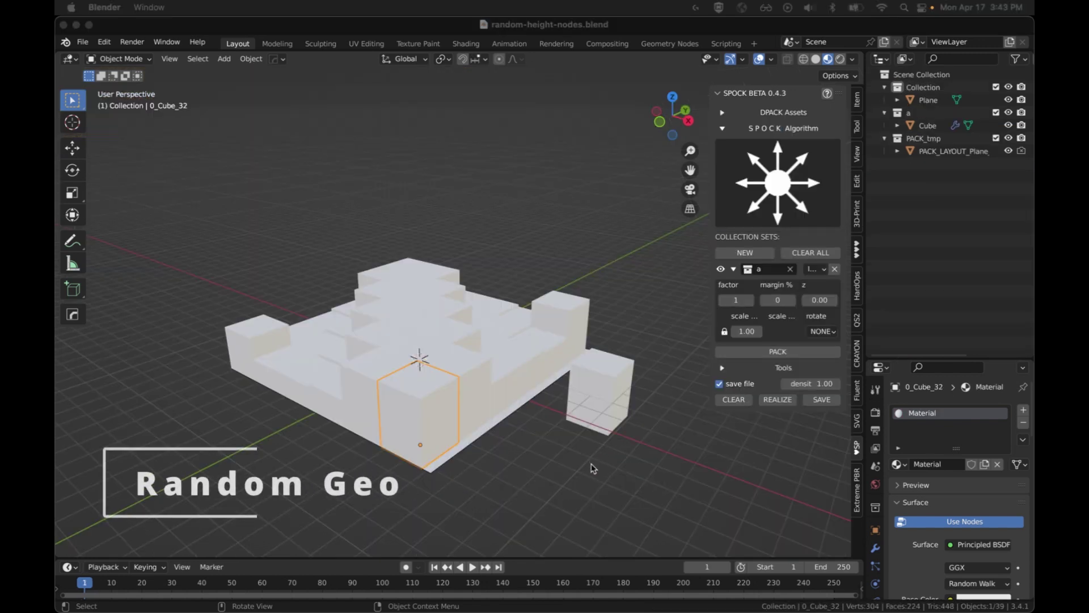
Deselect the cube and select the lone small source cube beside the stacked blocks.
scroll(601, 457, "up", 2)
scroll(641, 460, "down", 3)
scroll(629, 453, "up", 2)
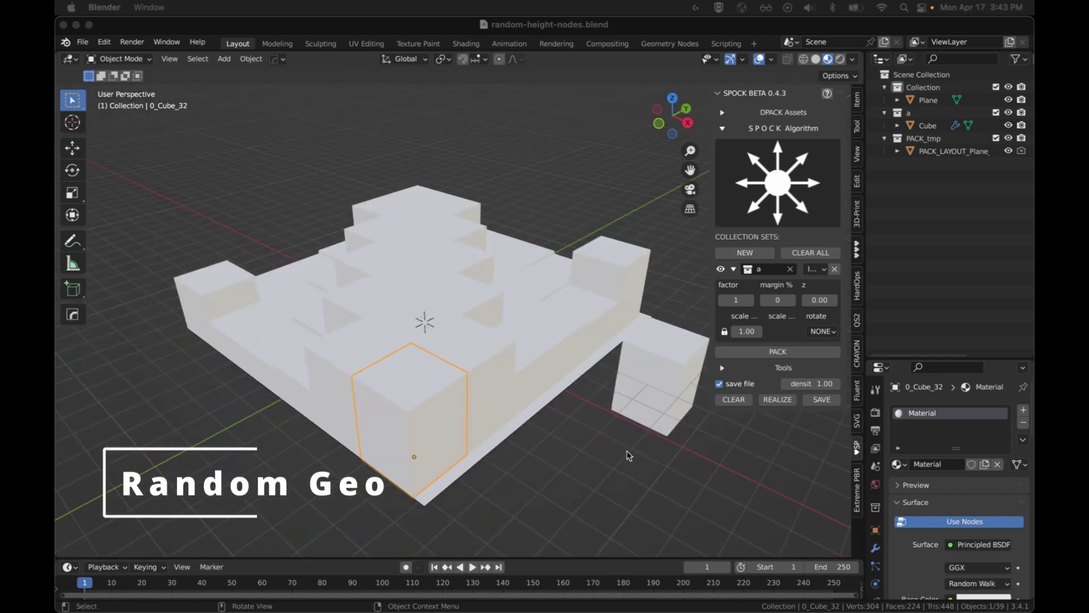
left_click(610, 475)
middle_click_drag(615, 478, 583, 452, "shift")
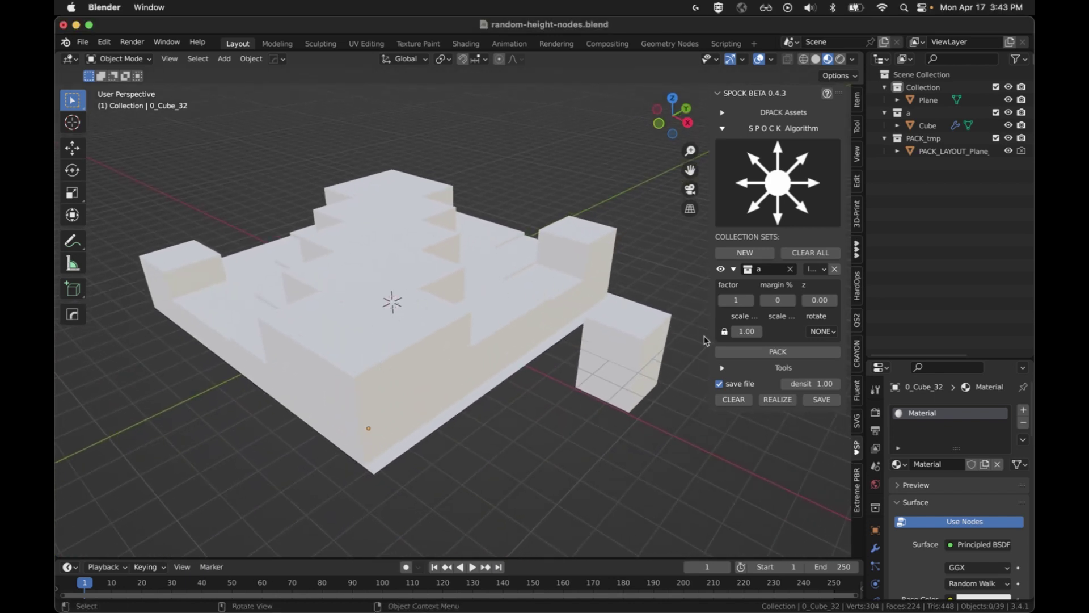
left_click(624, 354)
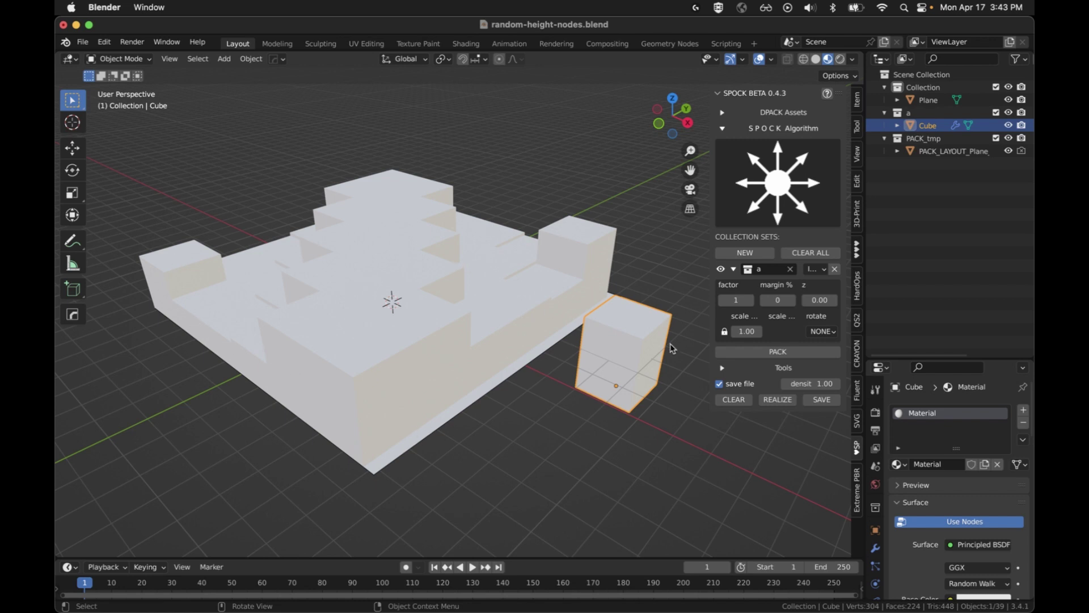
Switch to Geometry Nodes and frame the cube's entire random-height node tree.
left_click(671, 45)
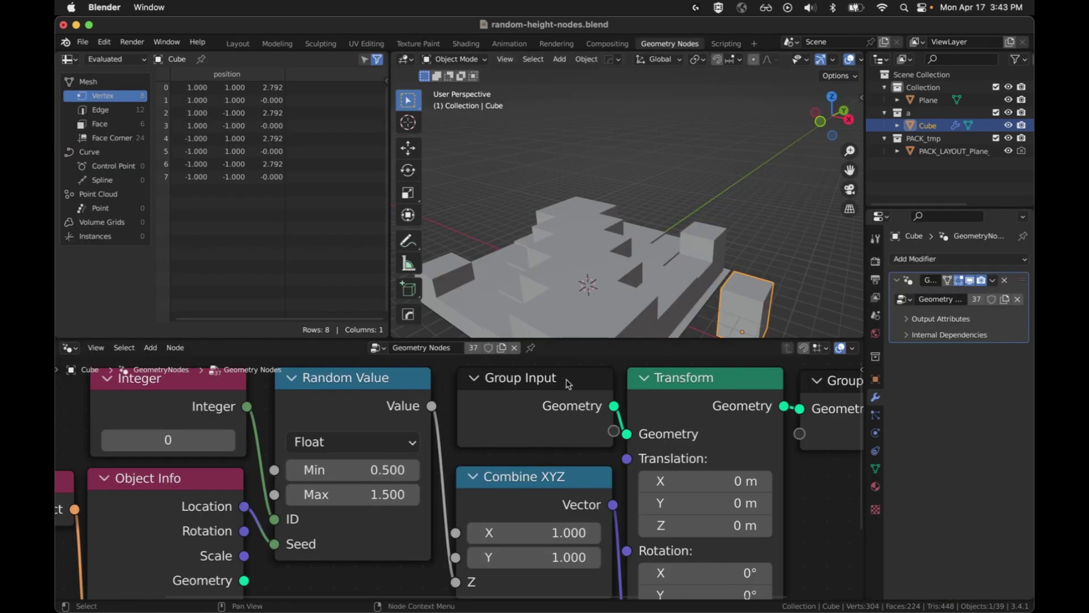
key("Home")
scroll(675, 467, "down", 3)
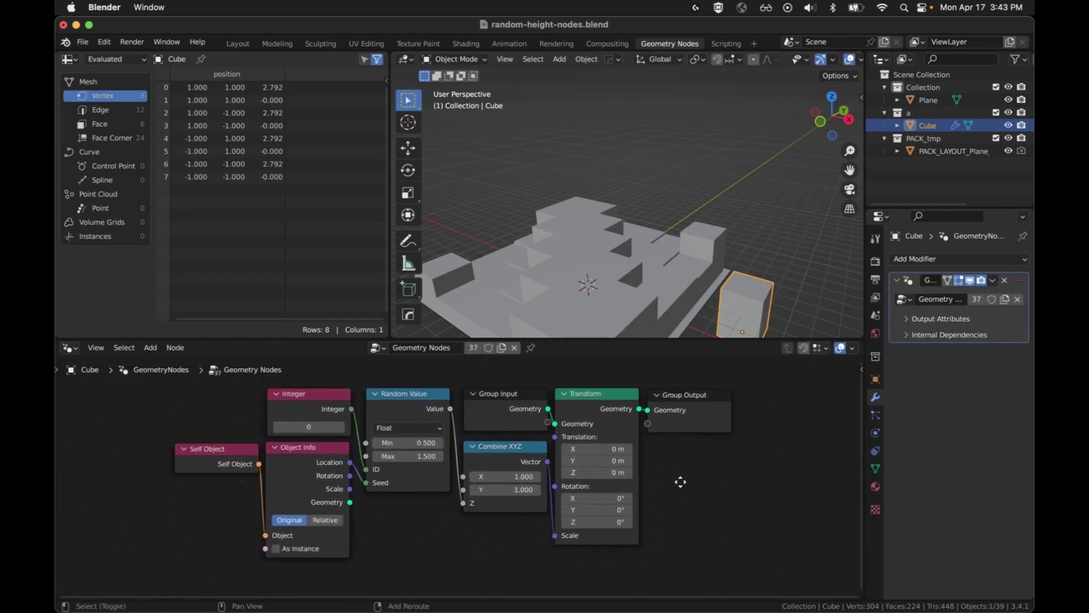
scroll(692, 486, "up", 1)
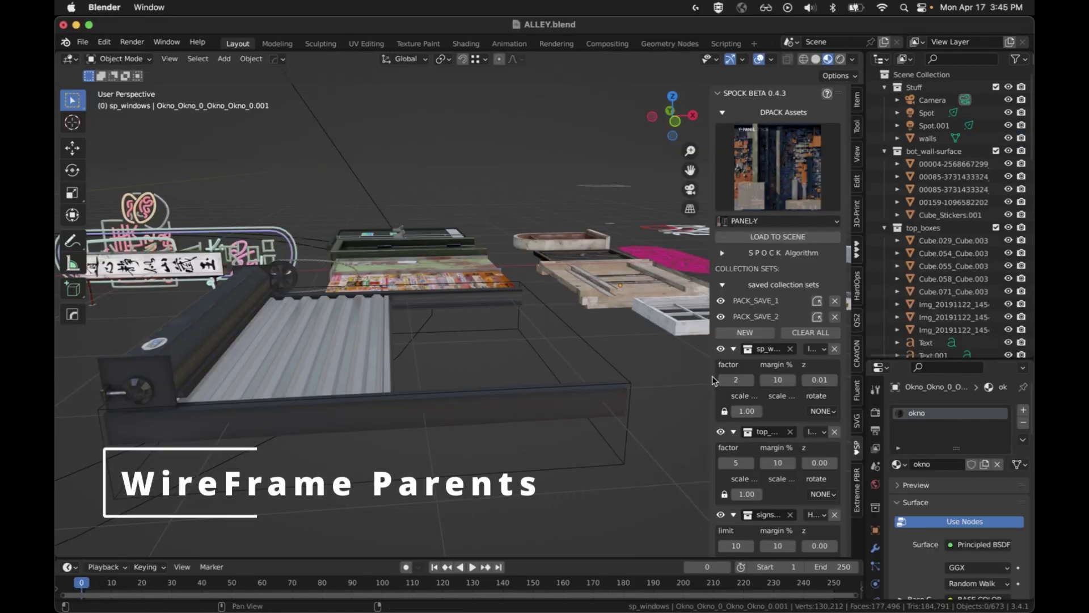
Select the rolling door's wireframe parent box and orbit to view it from above.
left_click(600, 465)
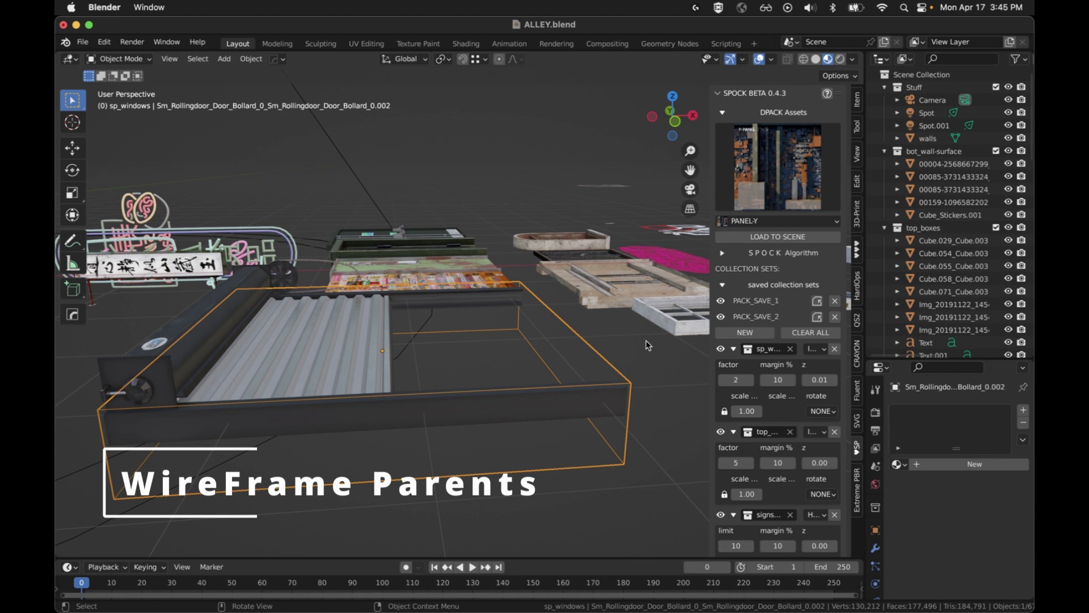
middle_click_drag(649, 346, 513, 380)
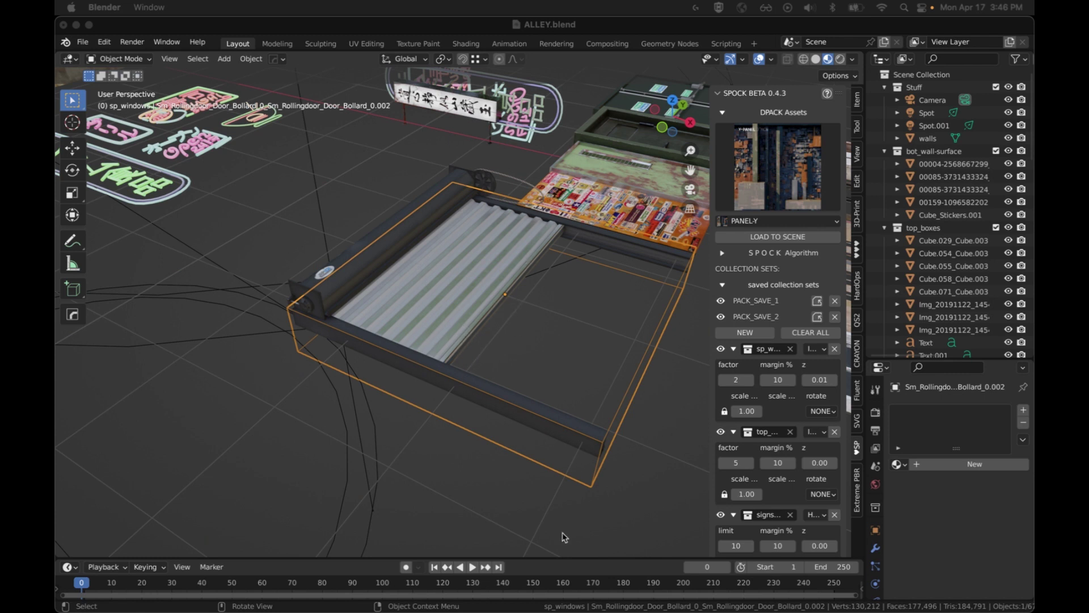
left_click(548, 502)
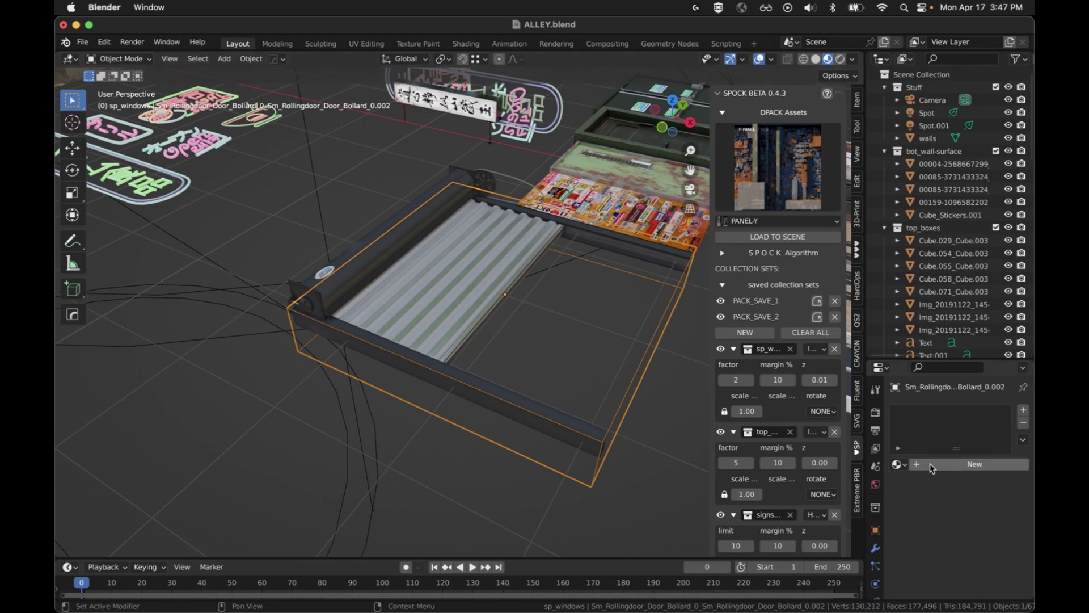
Show the wireframe box's object properties, expanding and collapsing its Visibility panel.
left_click(875, 529)
scroll(912, 489, "down", 4)
scroll(912, 491, "down", 5)
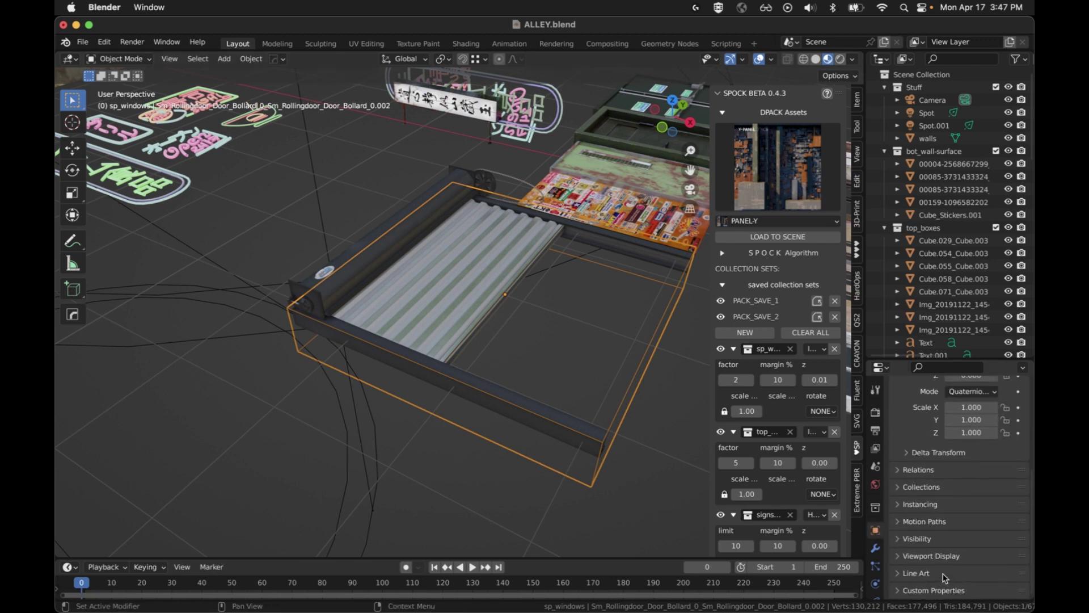
left_click(903, 538)
scroll(922, 556, "down", 3)
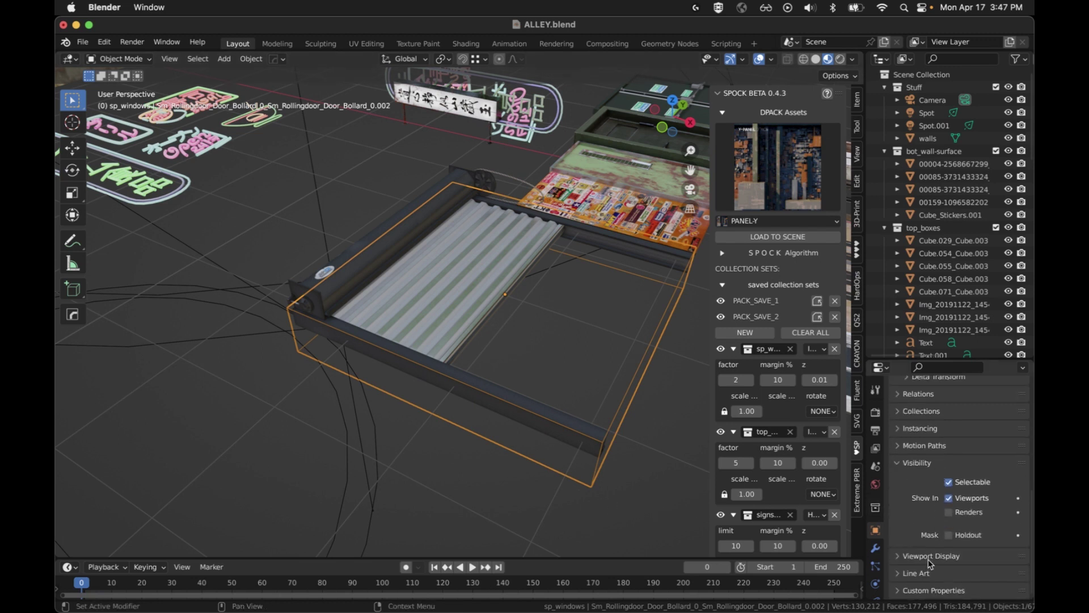
left_click(905, 464)
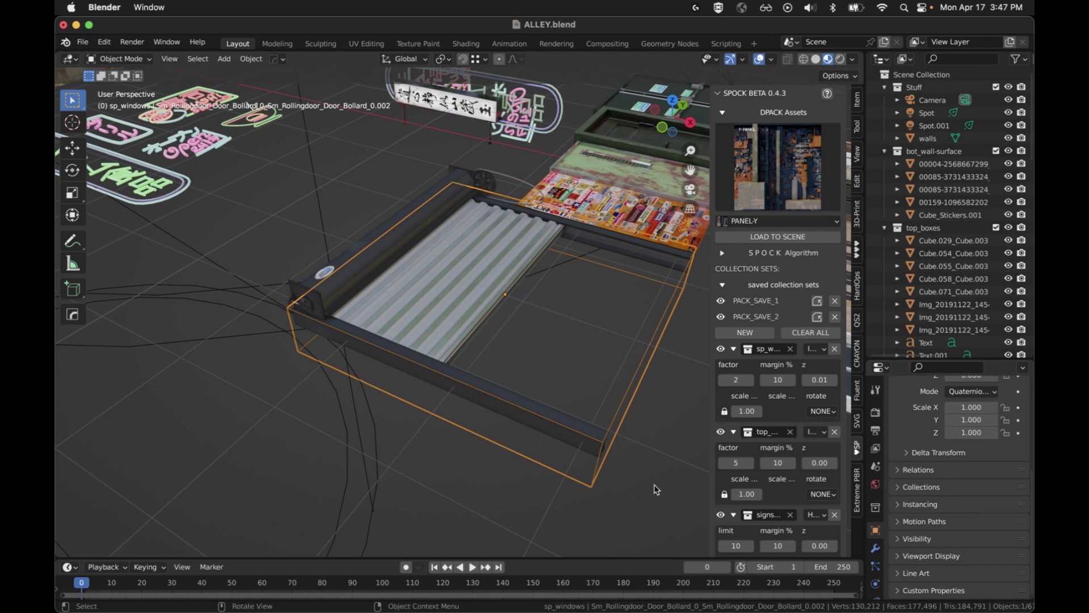
Select the door frame inside the box, then reselect the wireframe parent.
middle_click_drag(650, 463, 603, 479)
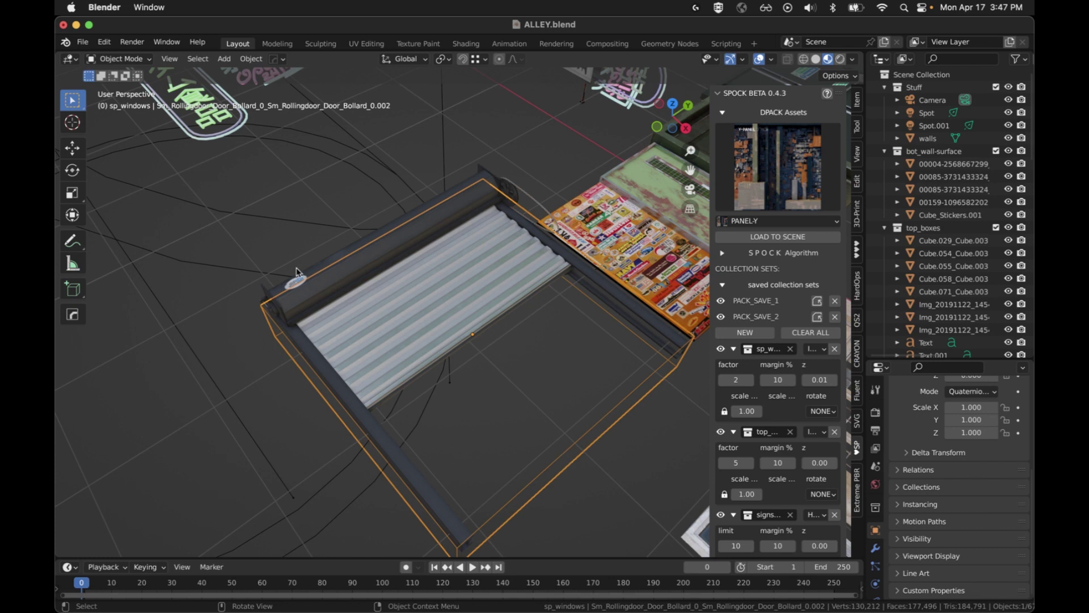
left_click(295, 288)
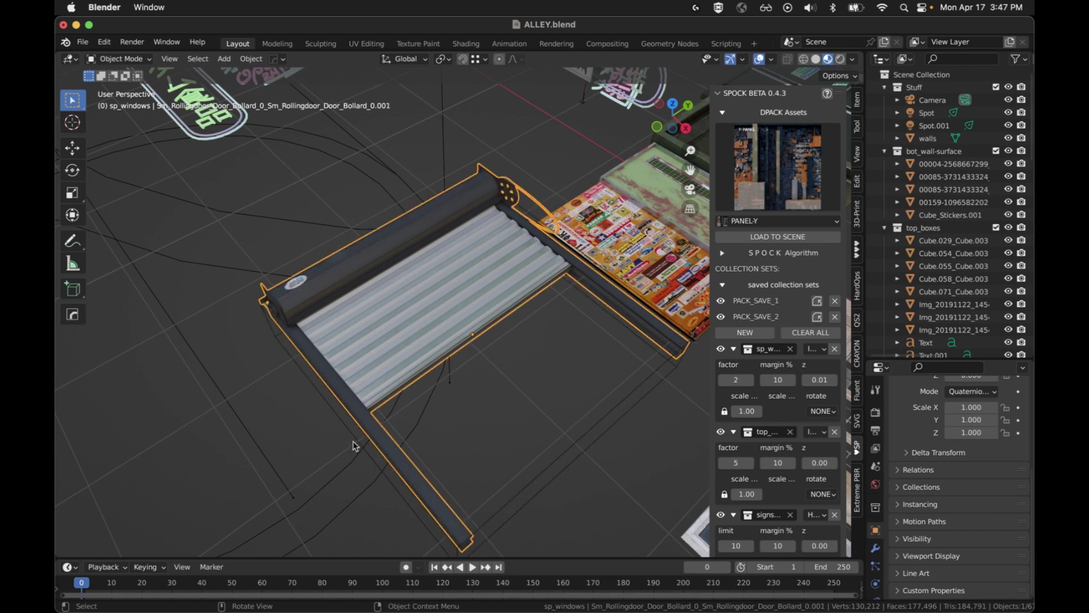
left_click(368, 457)
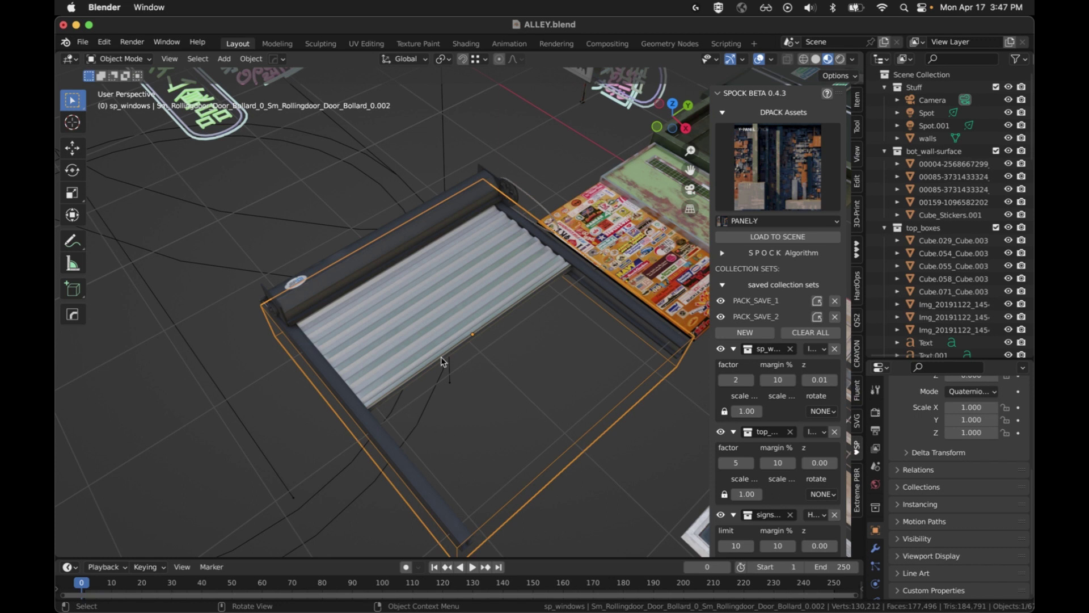
Frame the rolling door's wireframe parent and orbit from level and overhead angles.
middle_click_drag(481, 411, 478, 186)
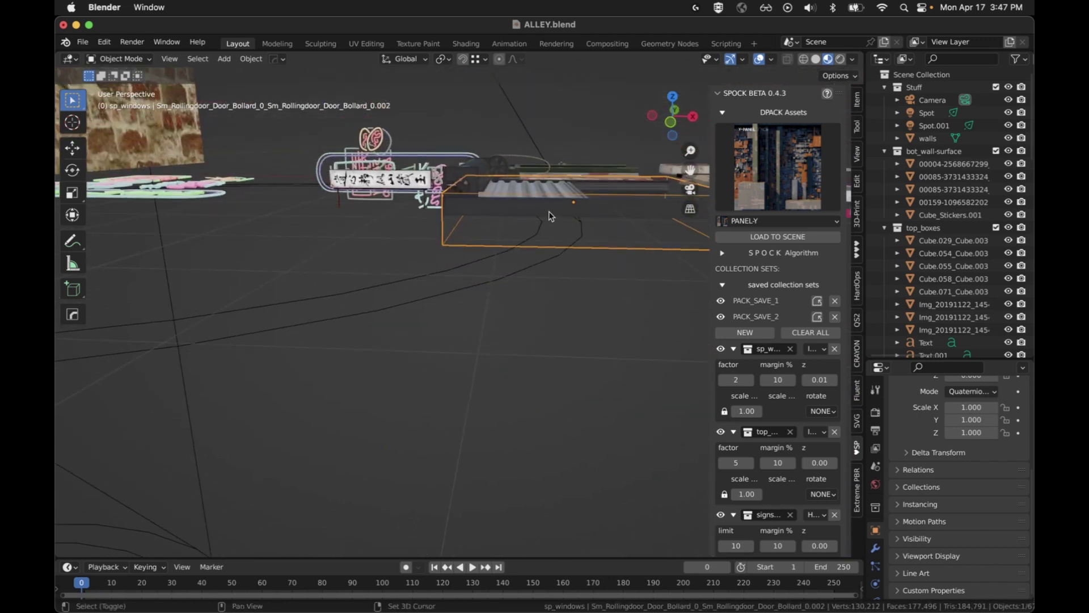
key("KP_Decimal")
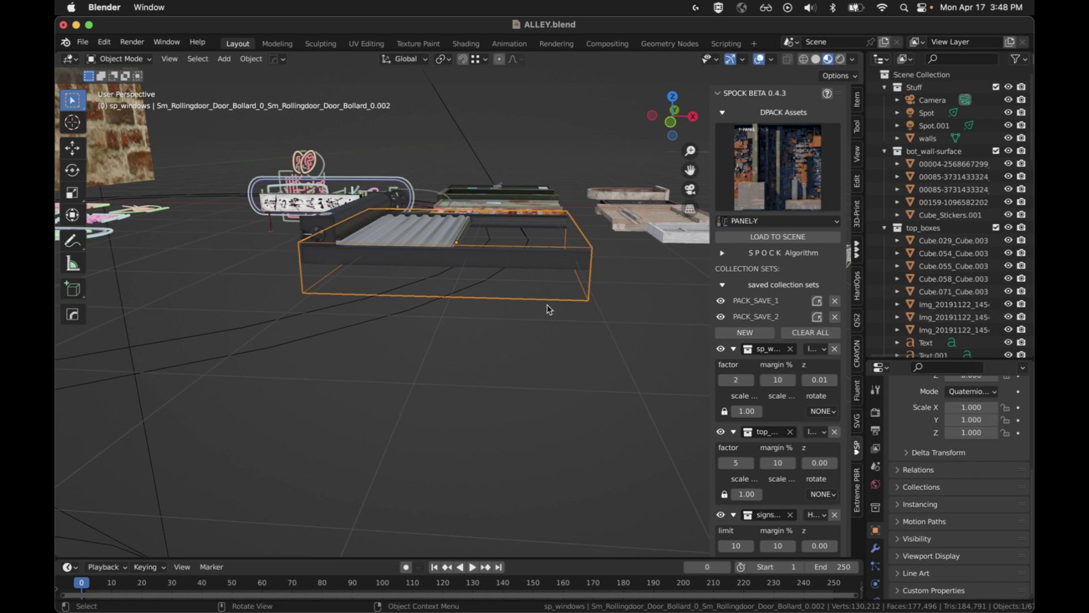
middle_click_drag(562, 343, 564, 323)
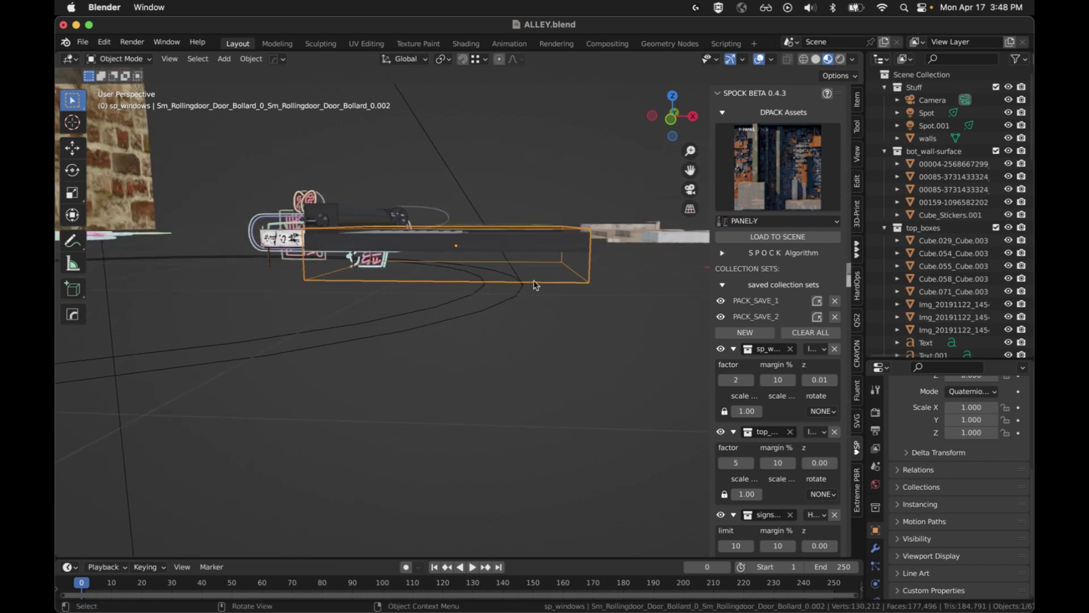
middle_click_drag(588, 262, 492, 346)
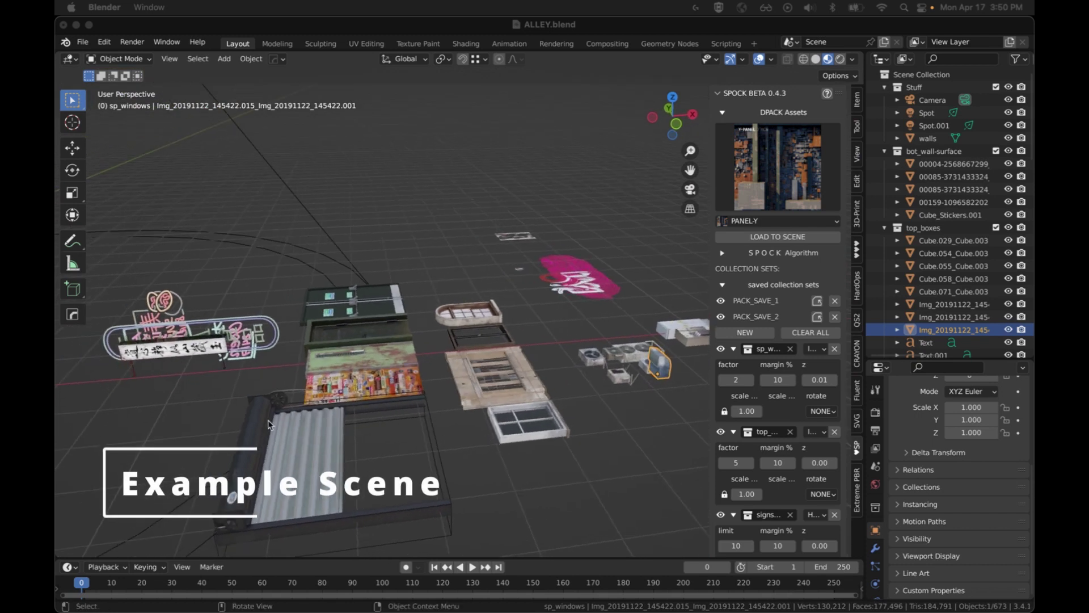
Select all, undo back to the assembled alley layout, then deselect everything.
left_click(182, 405)
key("a")
key("q")
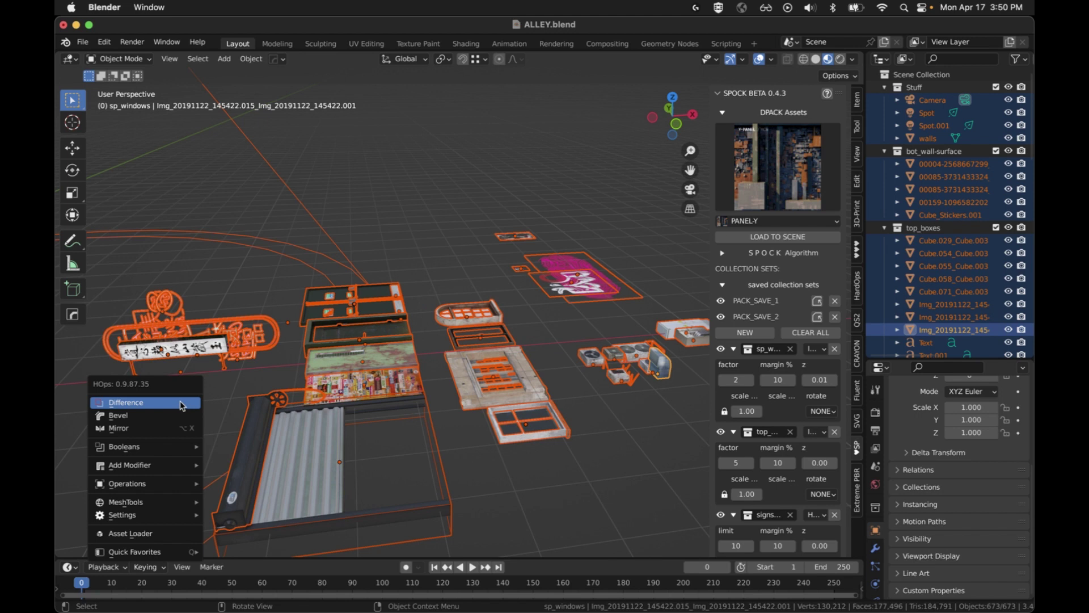
key("ctrl+z")
key("ctrl+z")
key("ctrl+z")
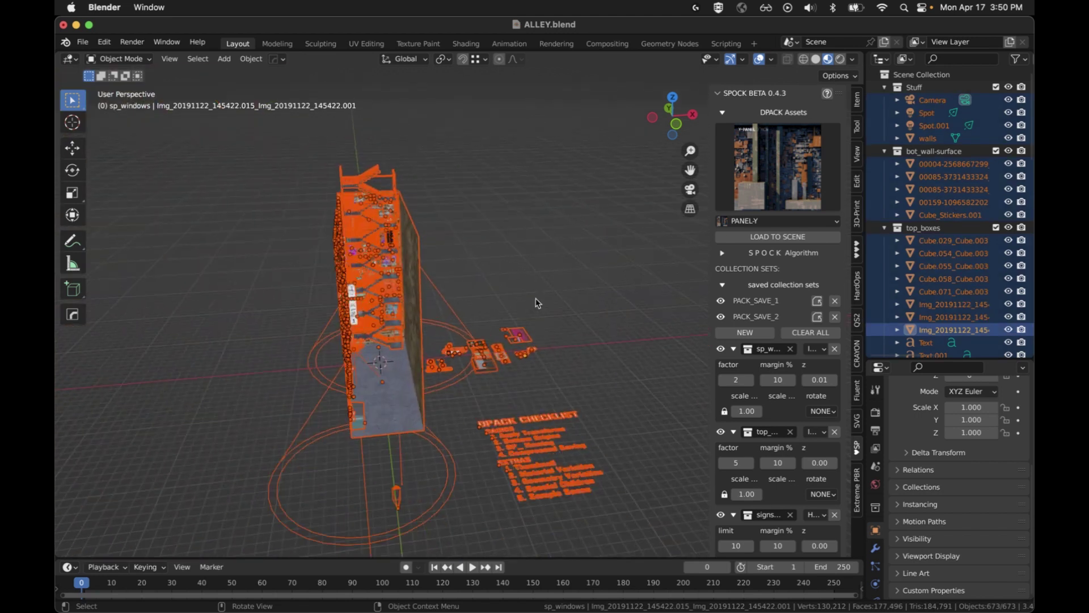
scroll(537, 302, "up", 5)
key("alt+a")
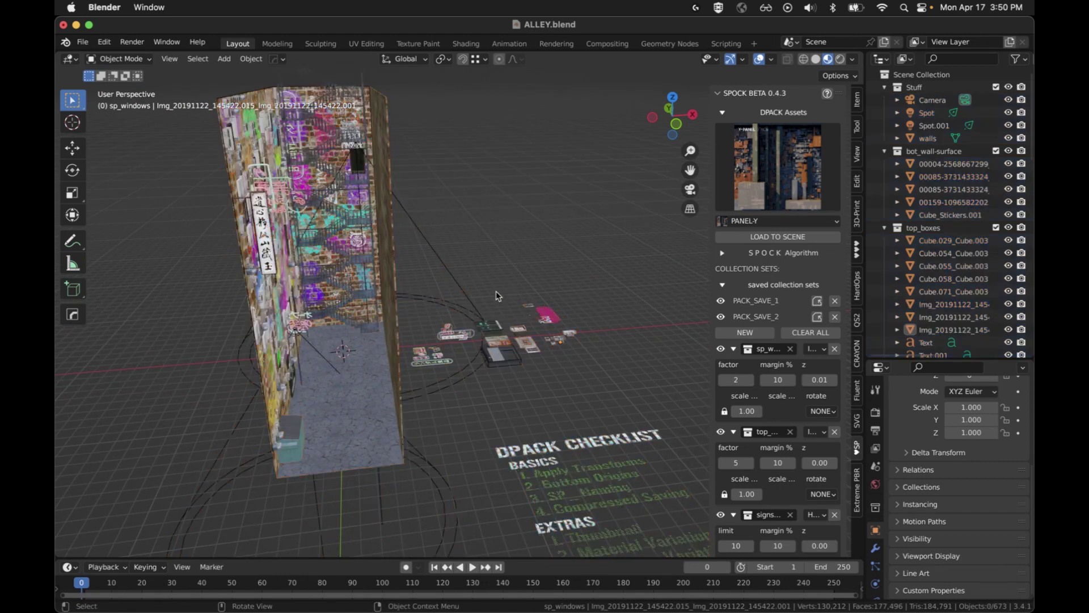
middle_click_drag(516, 255, 483, 268)
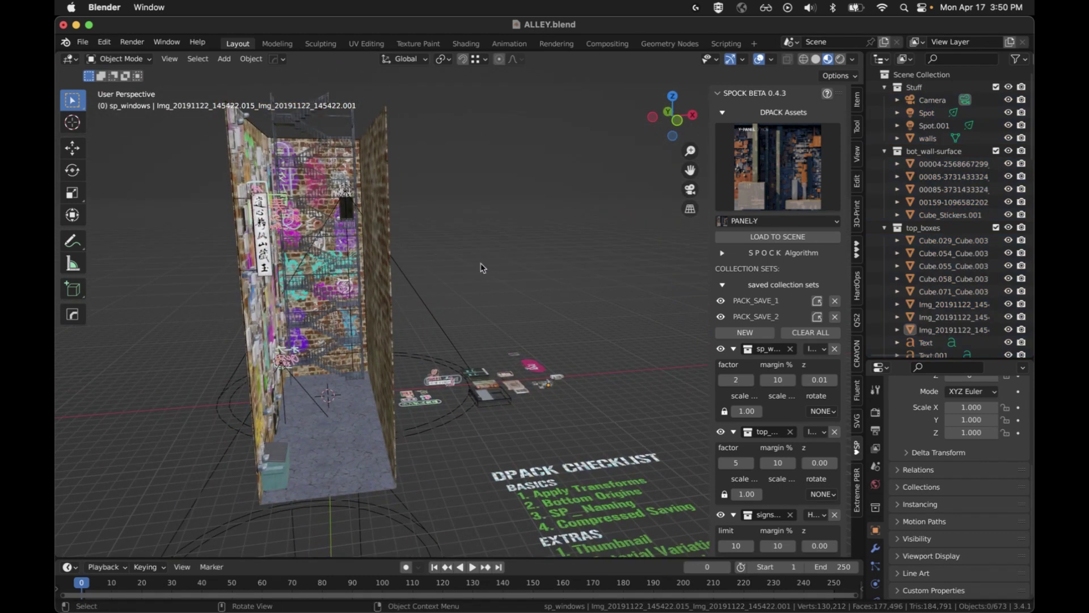
scroll(811, 332, "down", 10)
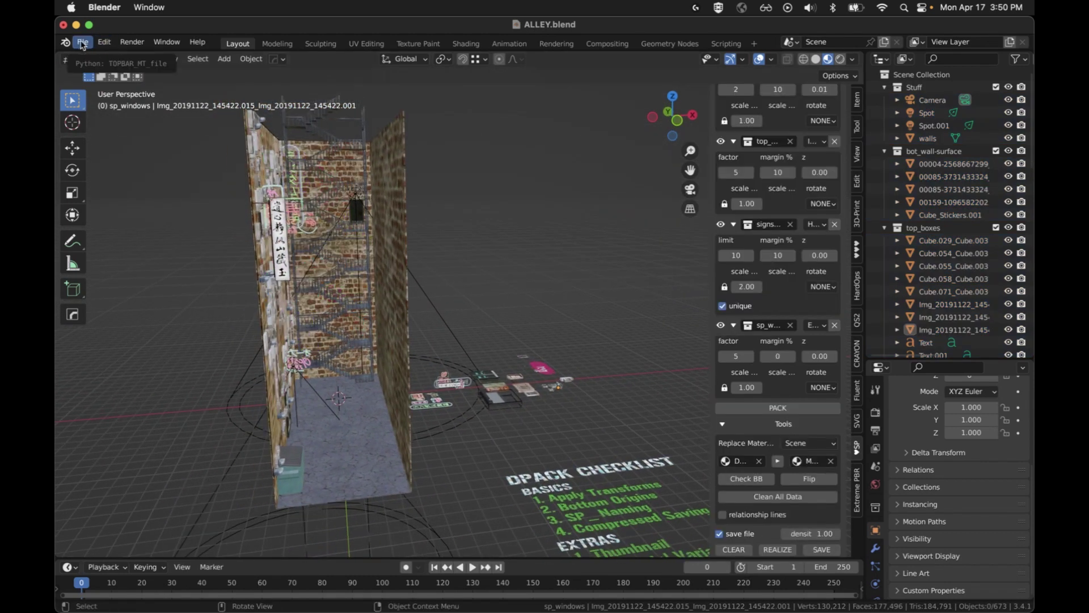
Use SPOCK's CLEAR button to remove the temporary packed objects, leaving 97 objects.
left_click(83, 43)
scroll(760, 471, "down", 1)
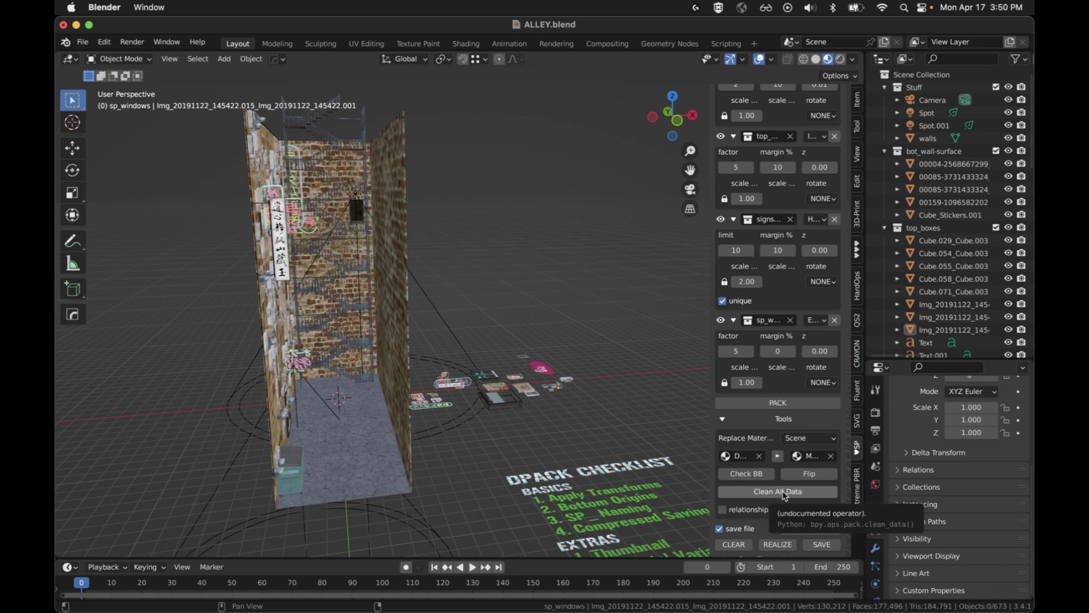
middle_click_drag(586, 423, 601, 402)
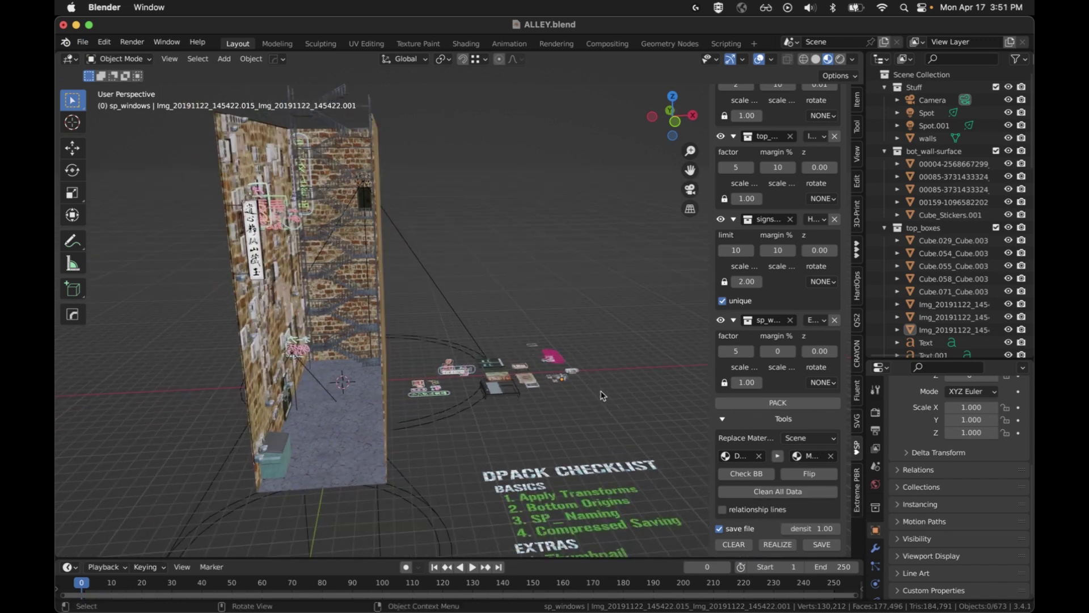
left_click(735, 545)
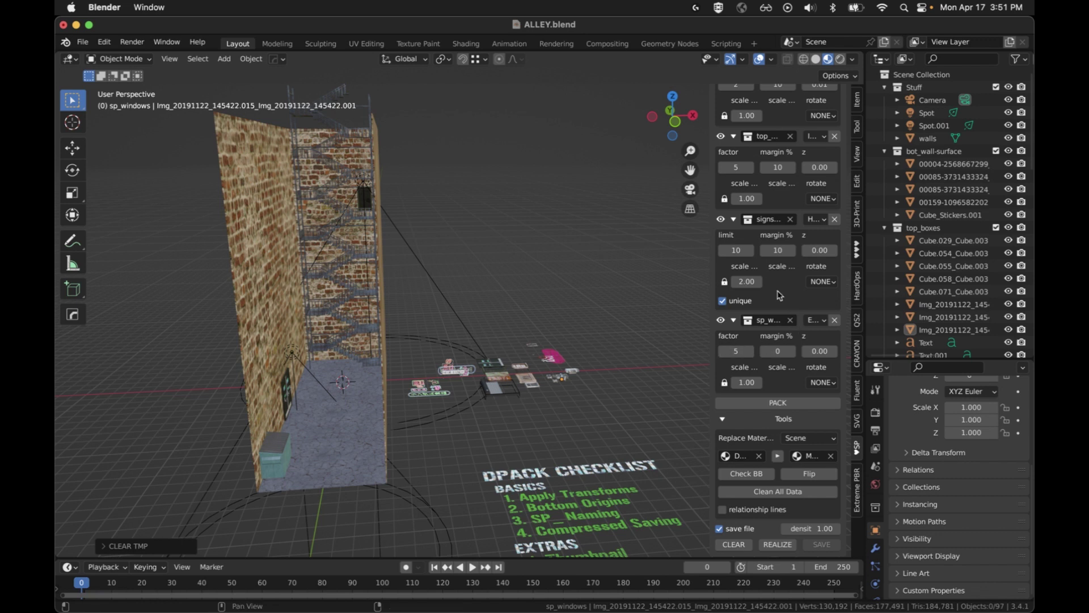
scroll(791, 316, "up", 3)
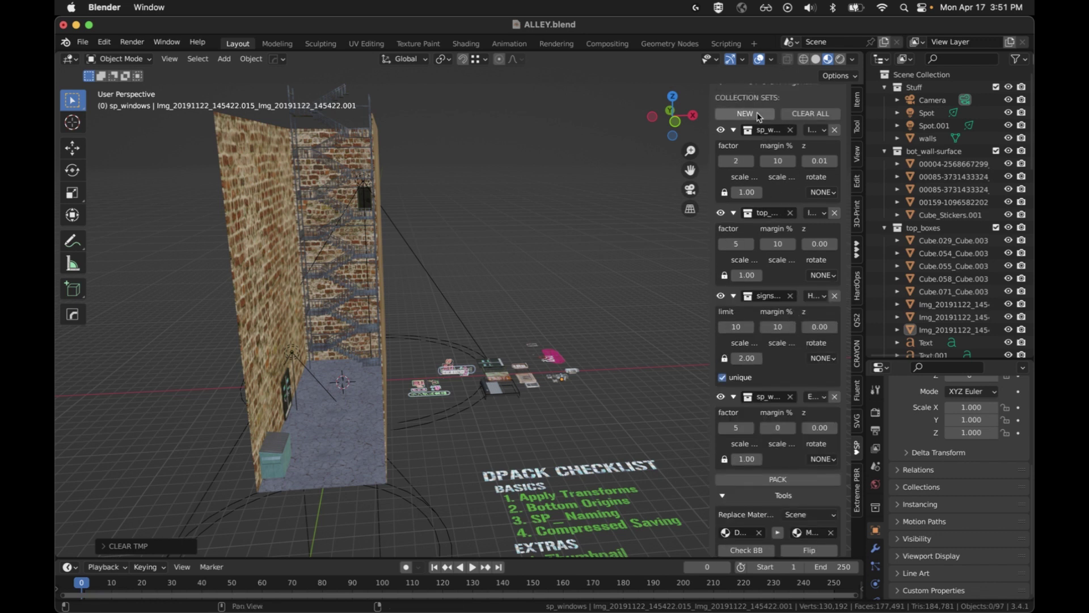
scroll(749, 356, "down", 2)
scroll(749, 356, "down", 2)
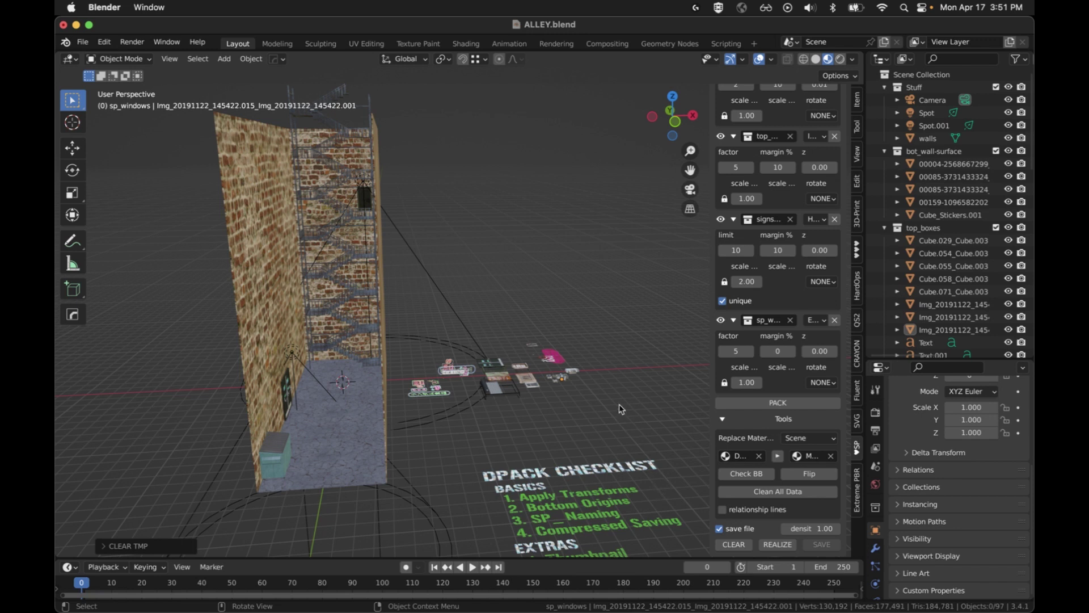
middle_click_drag(620, 408, 622, 452)
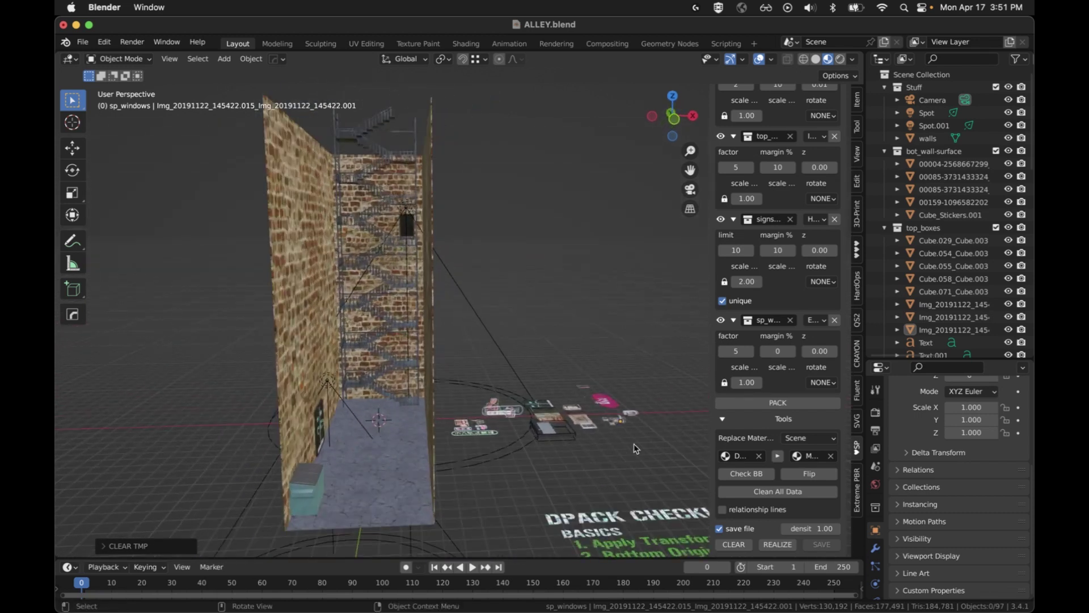